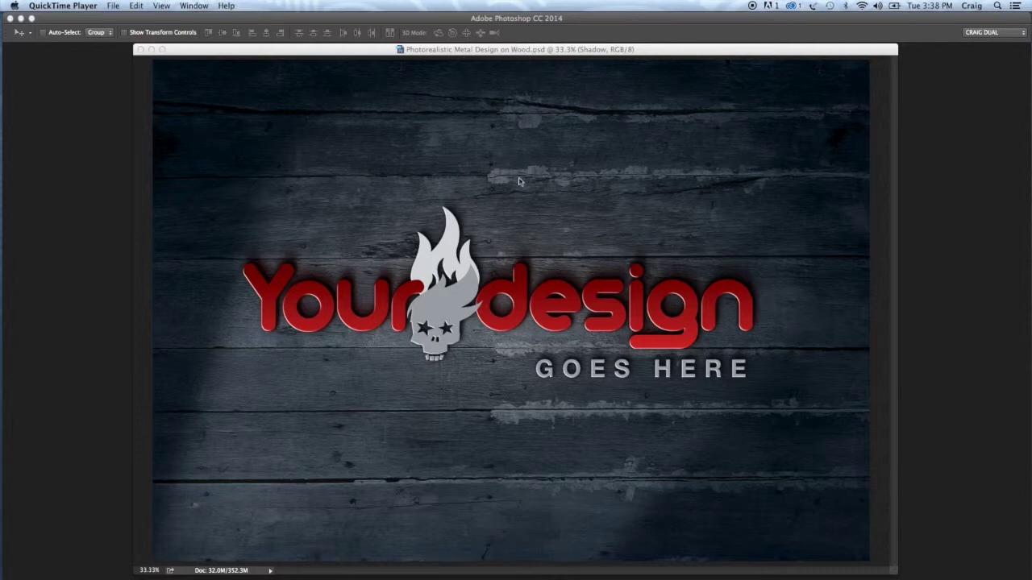
Bring Photoshop forward with the Photorealistic Metal Design on Wood mockup showing.
click(511, 208)
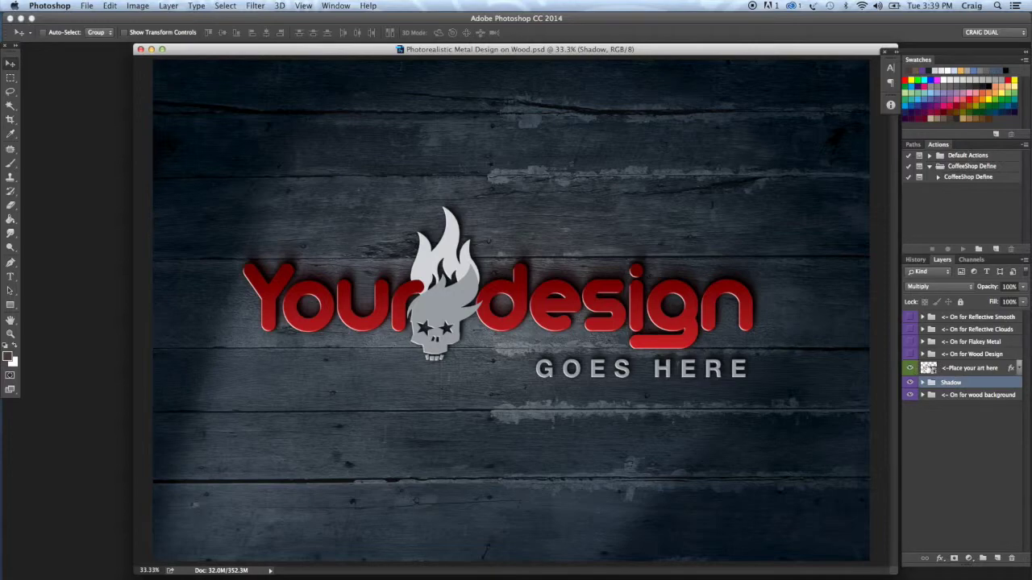
Open the 'Place your art here' smart object and hide its sample 'Your design' logo layer.
double_click(927, 368)
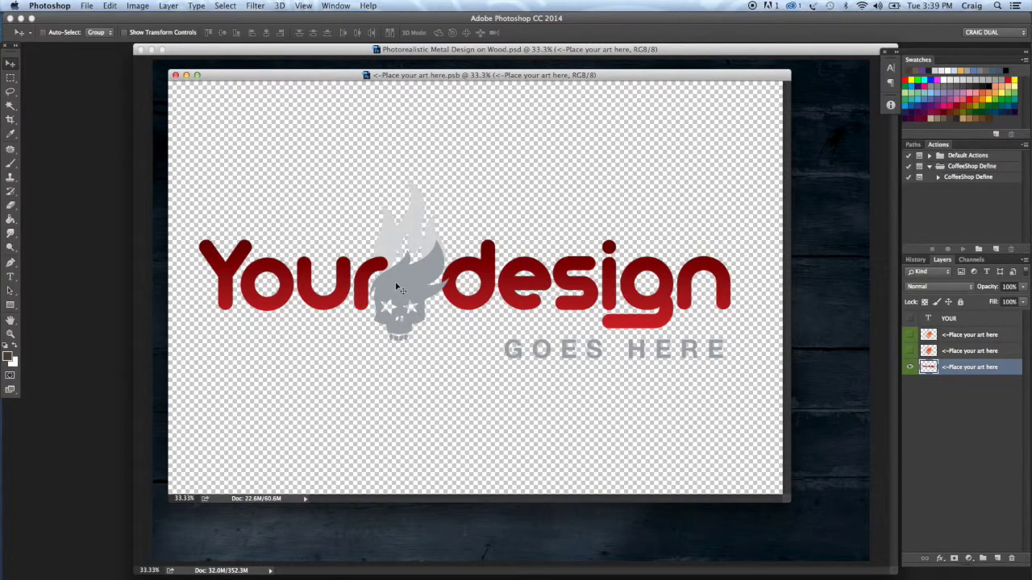
click(909, 367)
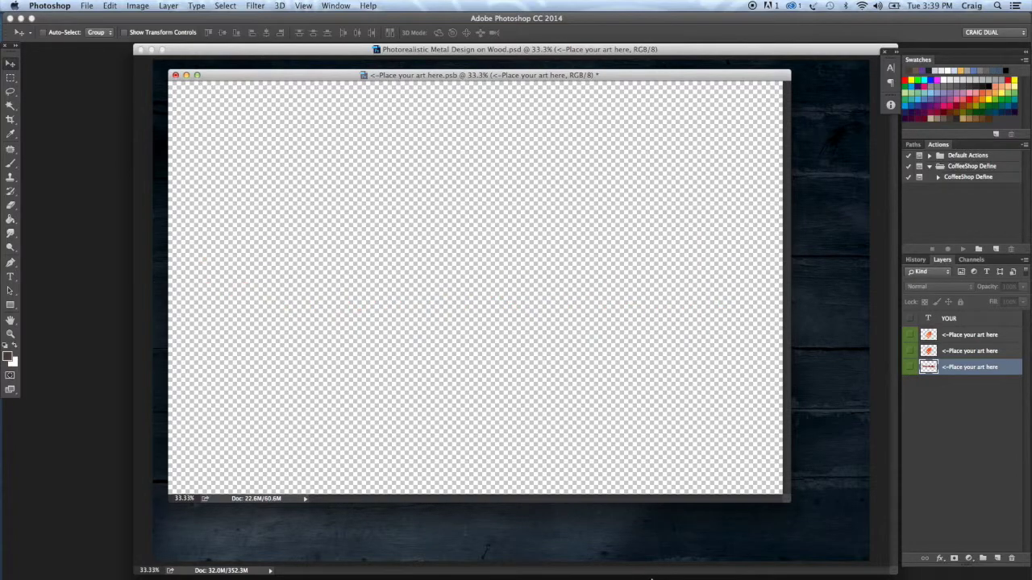
Marquee-select the round YOUR OWN DESIGN skull logo in InDesign, then return to Photoshop.
mouse_move(651, 577)
click(566, 556)
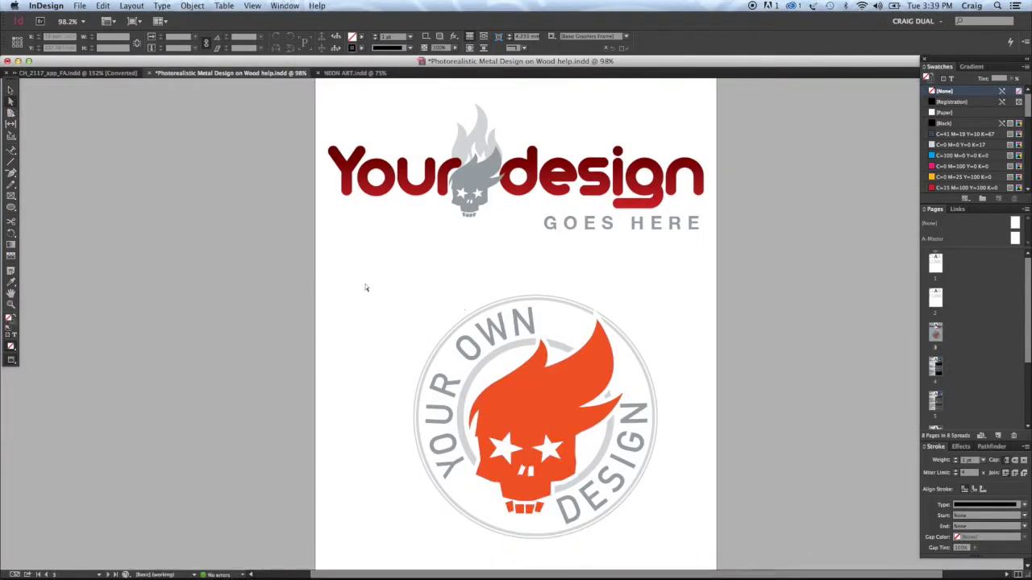
drag(365, 283, 662, 515)
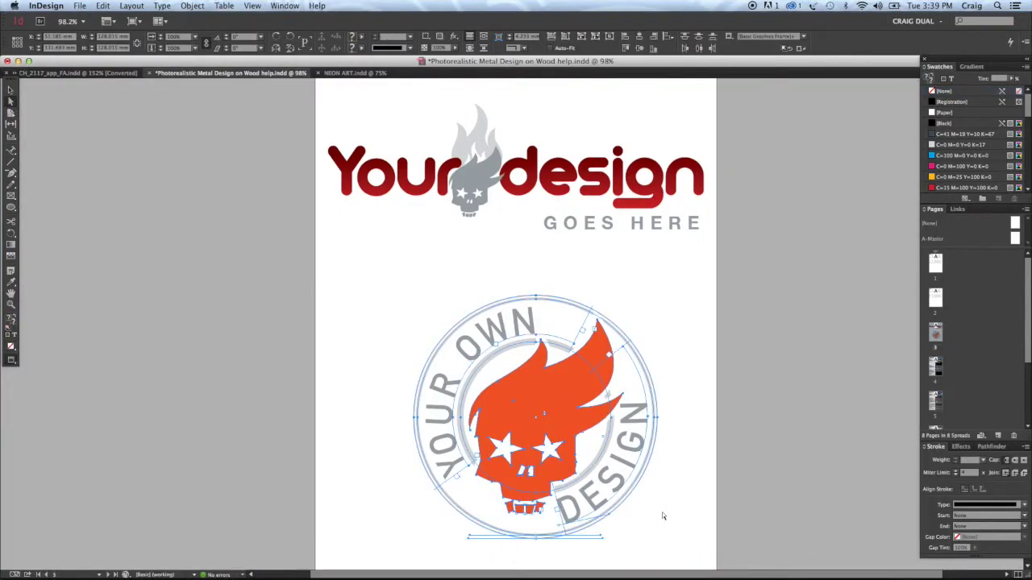
mouse_move(681, 575)
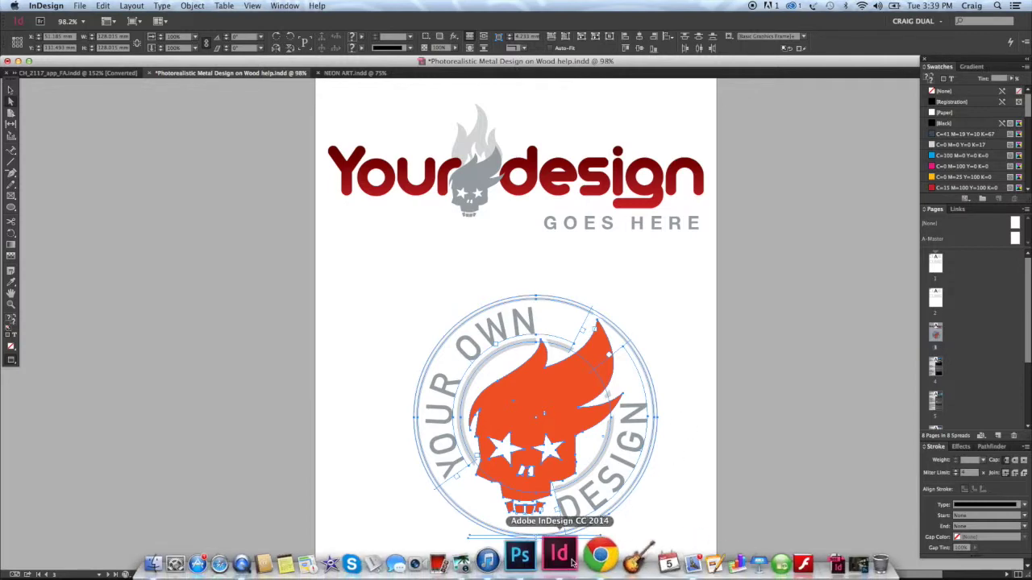
click(519, 555)
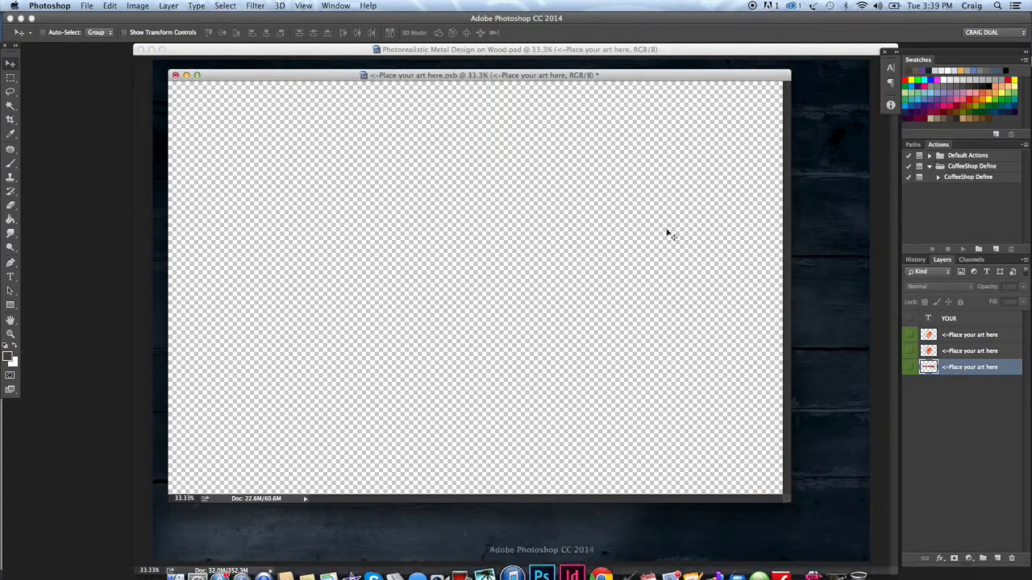
Show the orange skull logo layer in the placeholder artwork and nudge it up slightly.
click(909, 352)
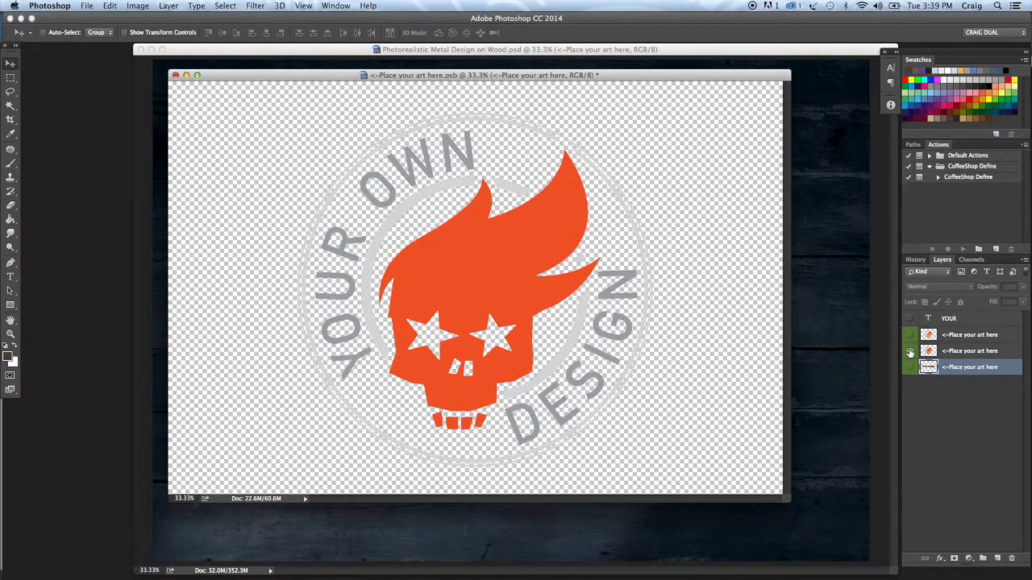
right_click(448, 143)
click(456, 144)
drag(447, 142, 448, 137)
Zoom the placeholder artwork out and park its small window at the lower left.
click(11, 333)
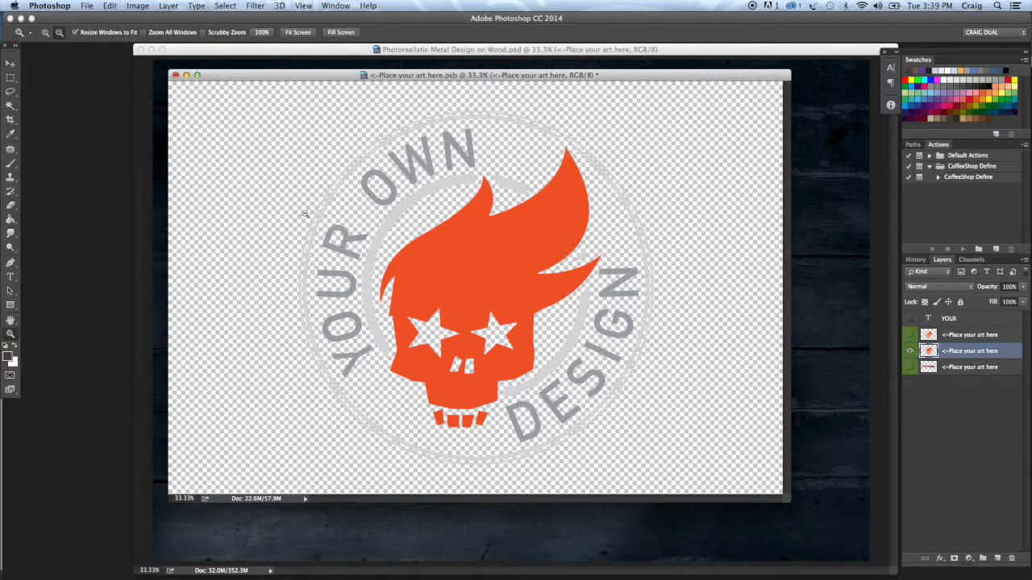
alt+click(305, 213)
alt+click(284, 184)
alt+click(292, 149)
alt+click(282, 107)
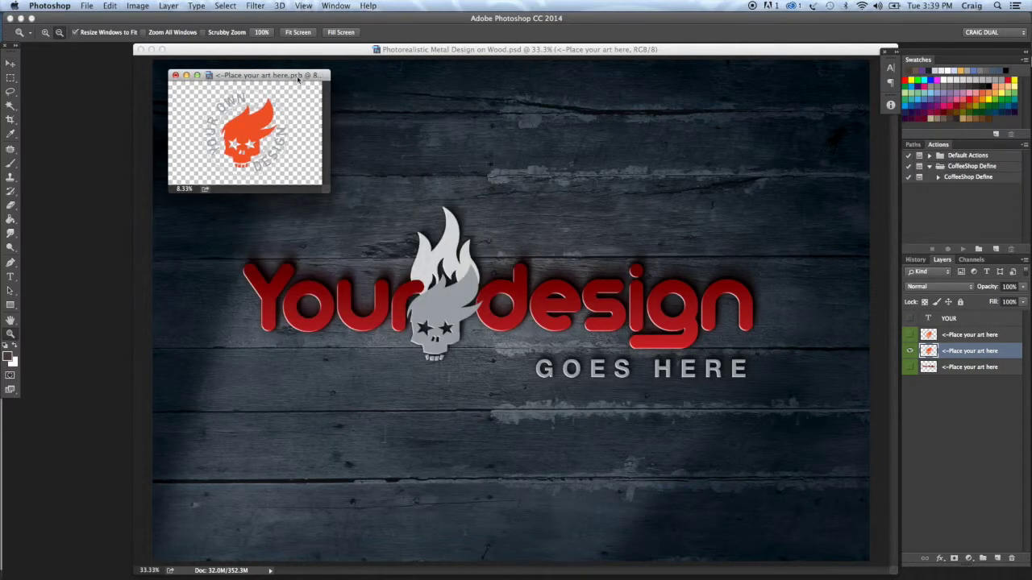
drag(297, 78, 92, 417)
alt+click(101, 455)
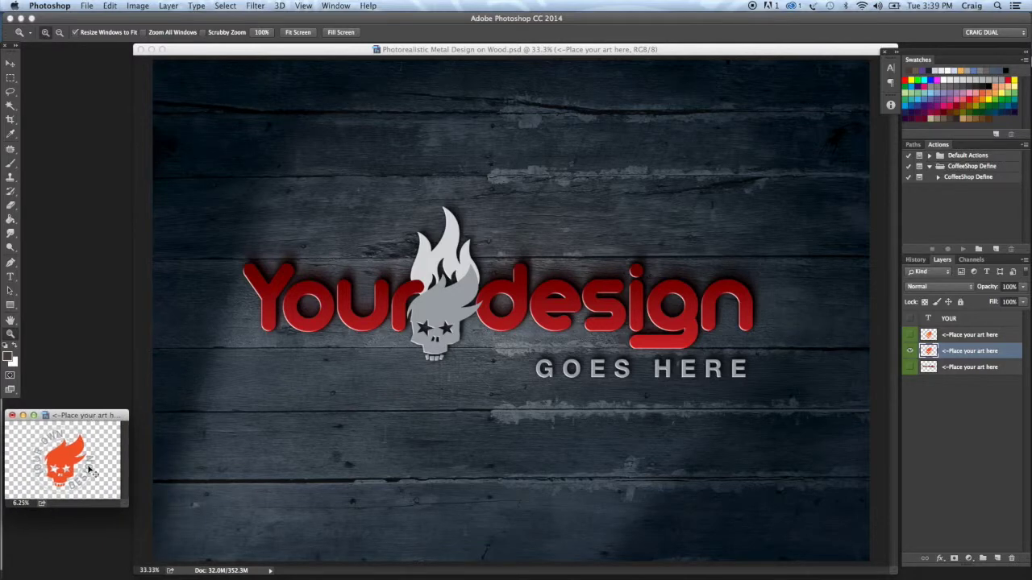
Save the placeholder .psb so the wood mockup shows the orange skull badge.
click(86, 6)
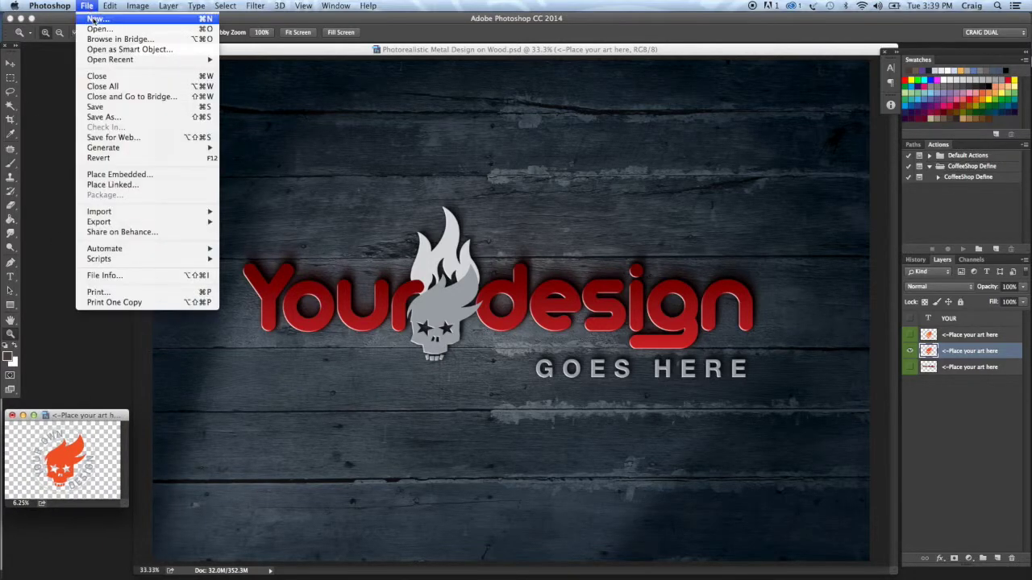
click(101, 104)
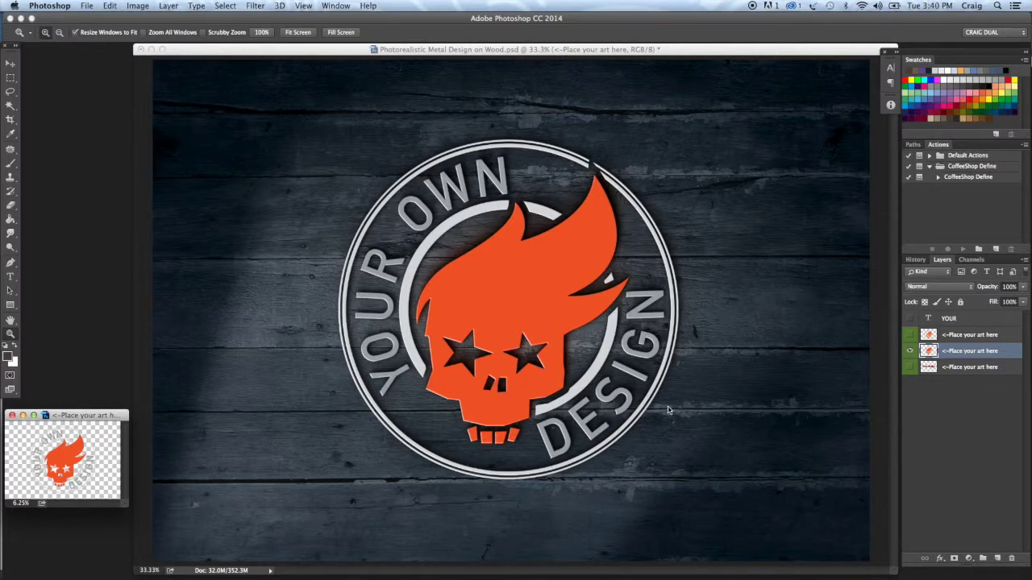
click(672, 49)
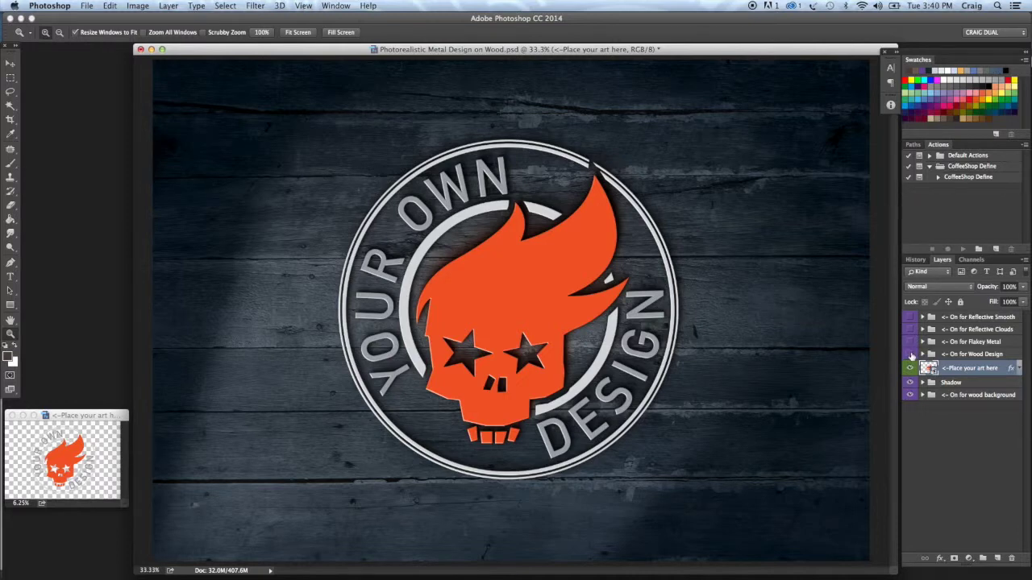
click(910, 354)
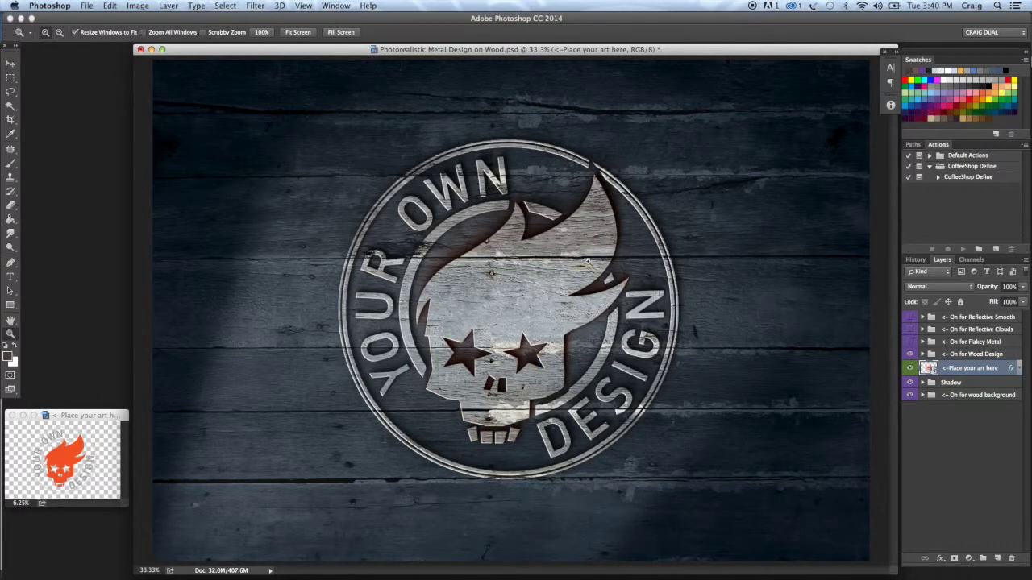
click(11, 63)
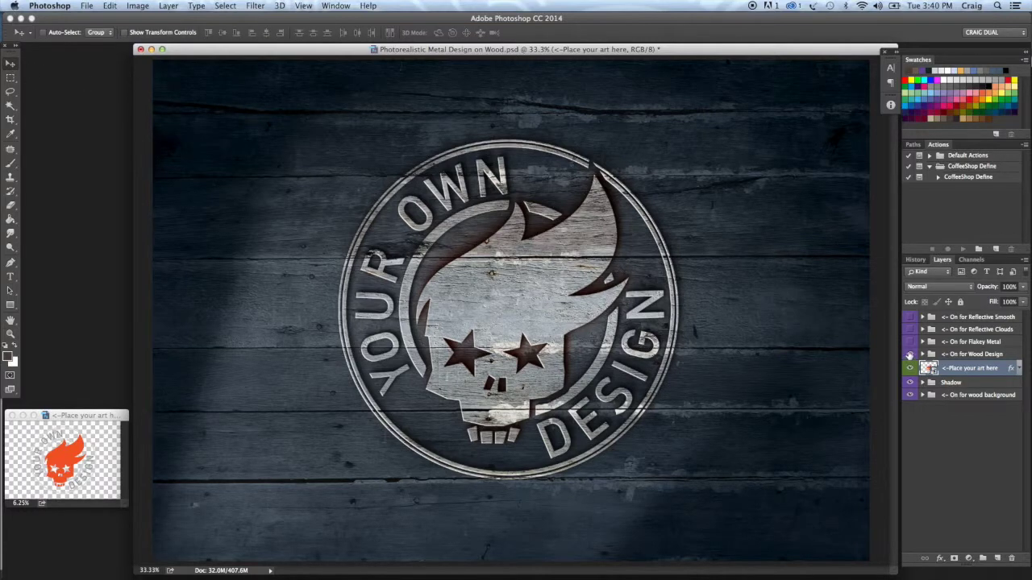
click(911, 355)
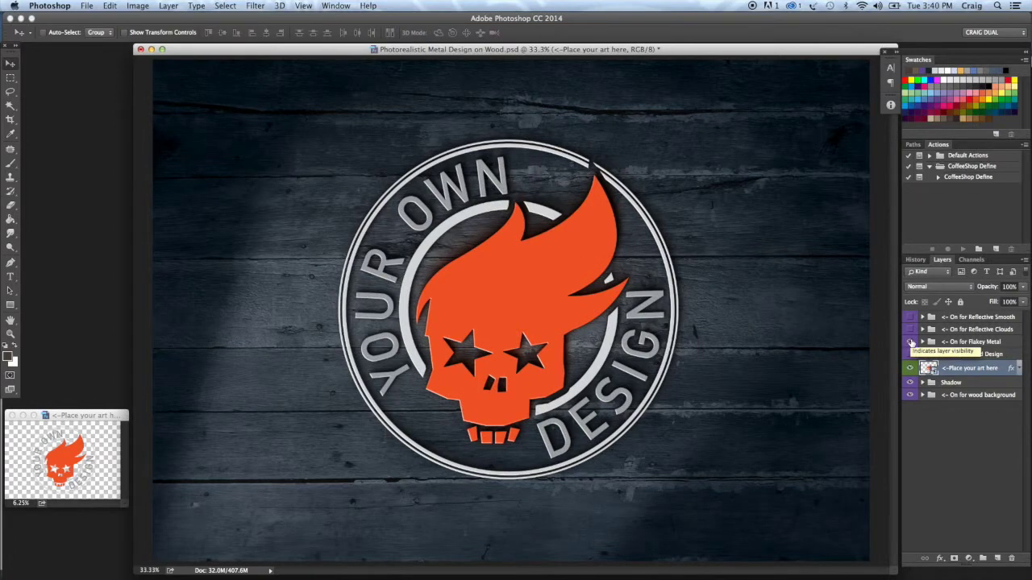
click(912, 343)
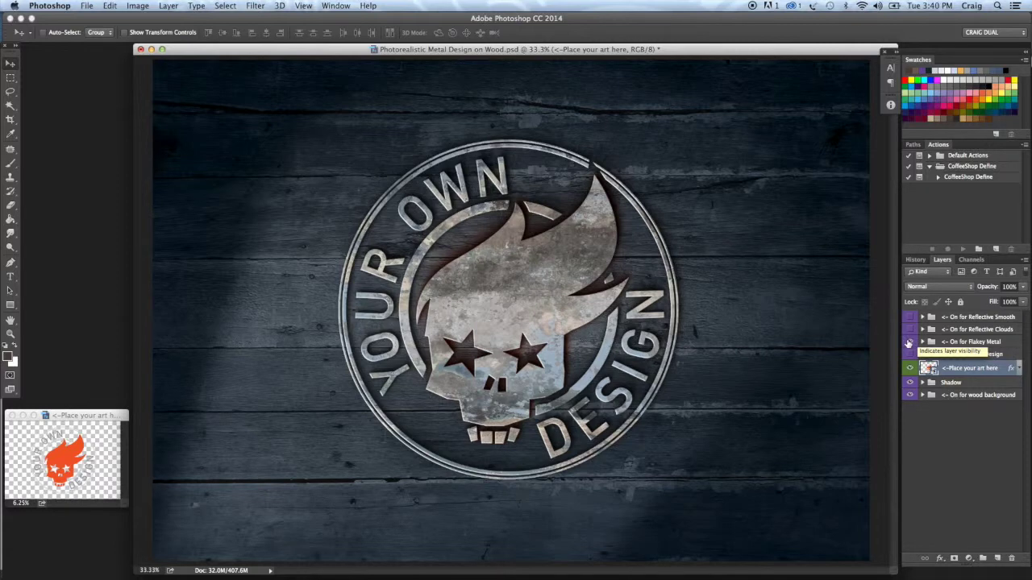
click(959, 343)
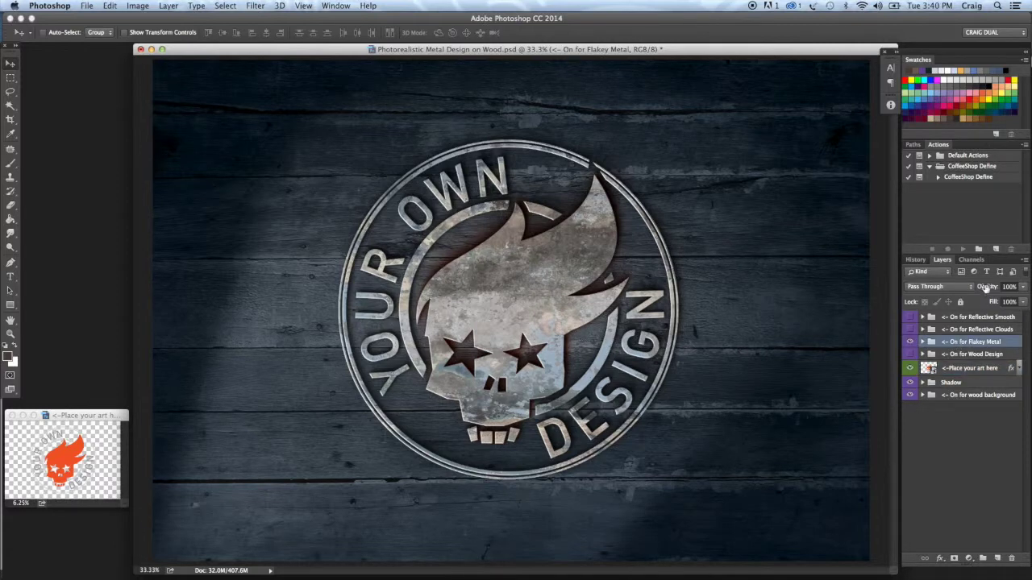
drag(984, 288, 959, 301)
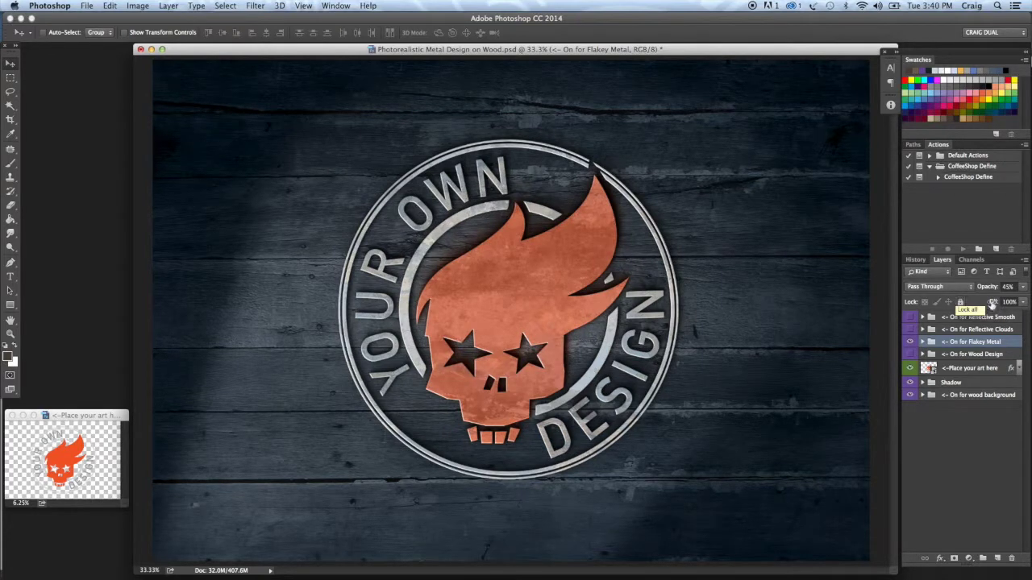
drag(986, 289, 1030, 282)
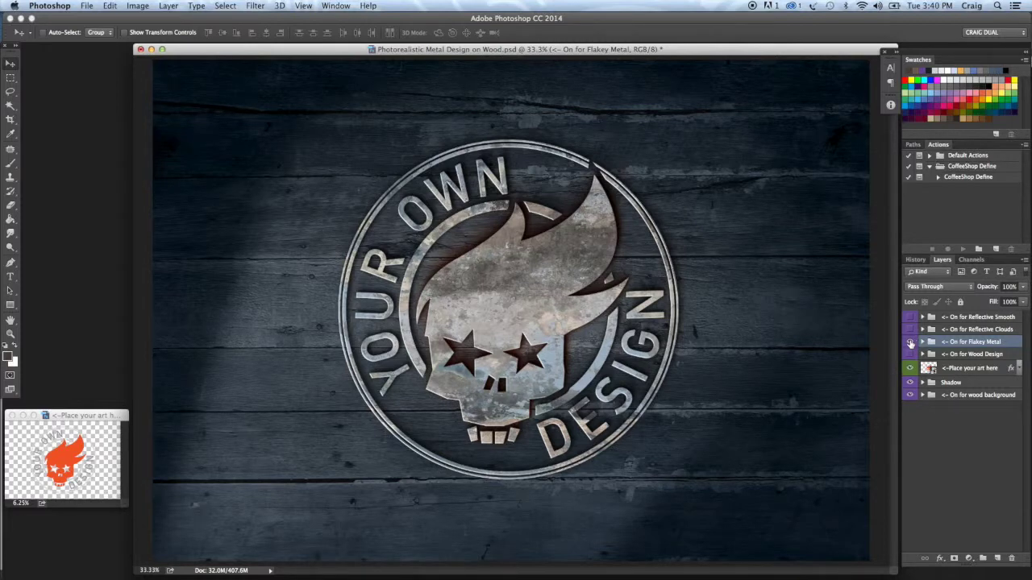
click(910, 342)
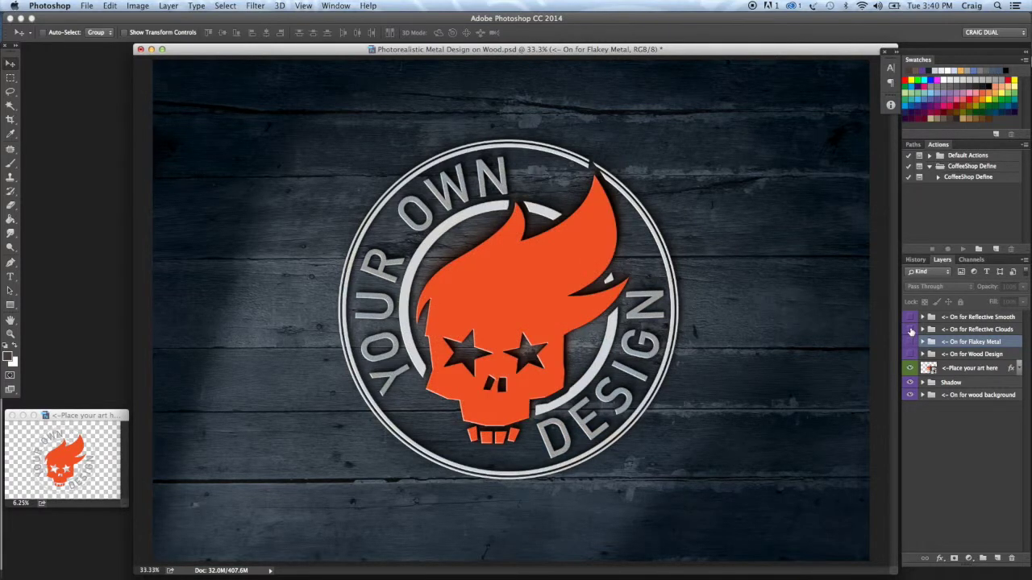
Preview the Reflective Clouds texture, then switch the badge to Reflective Smooth metal.
click(910, 330)
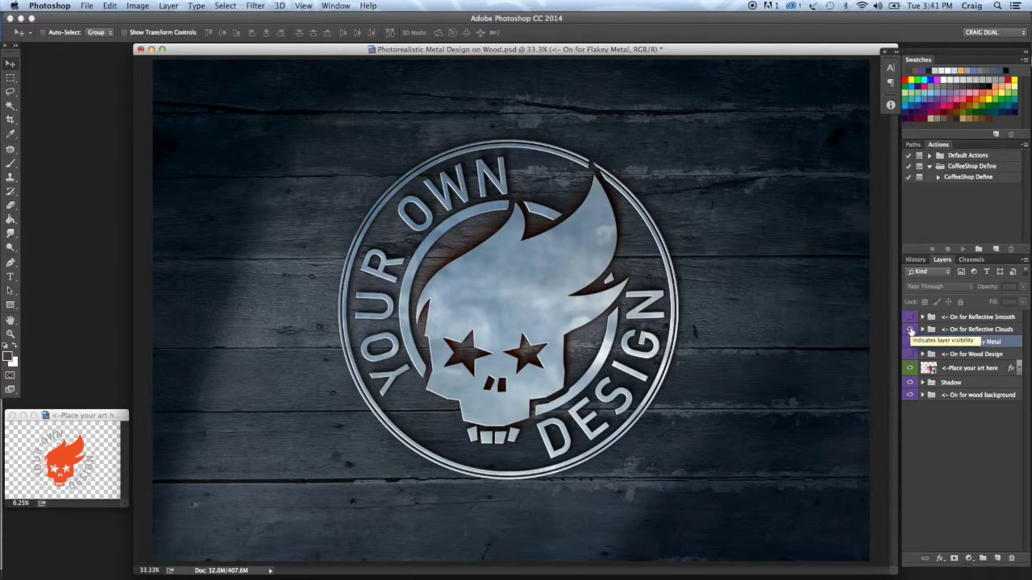
click(910, 330)
click(908, 317)
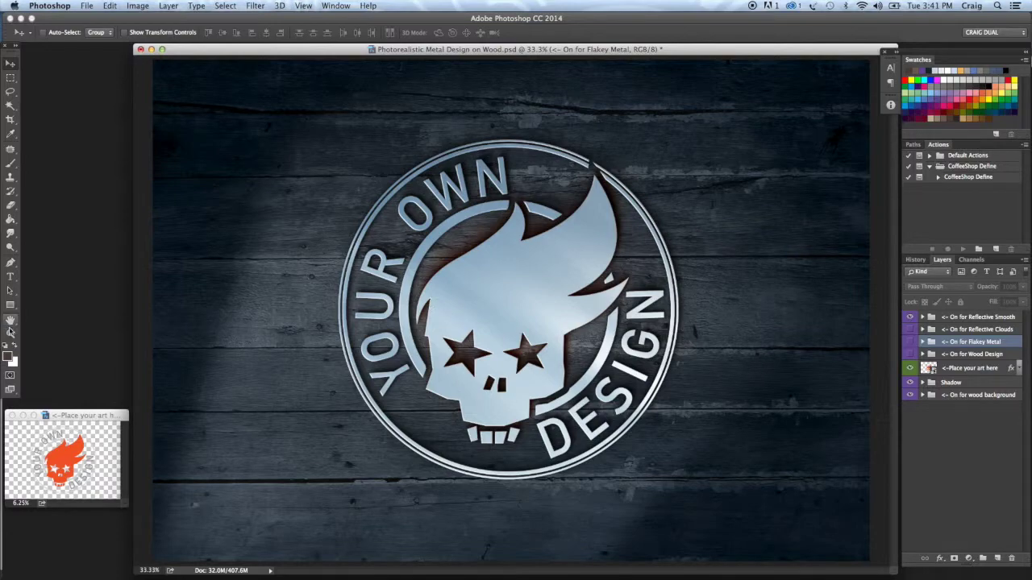
Zoom into the skull's lower right, then zoom back out to see the whole badge.
click(11, 333)
drag(428, 229, 654, 432)
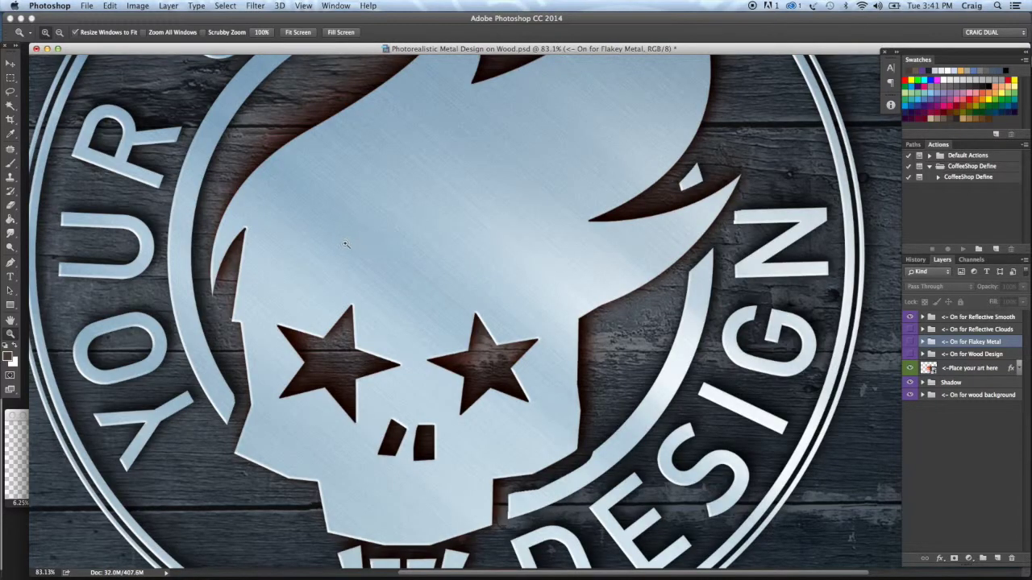
alt+click(534, 303)
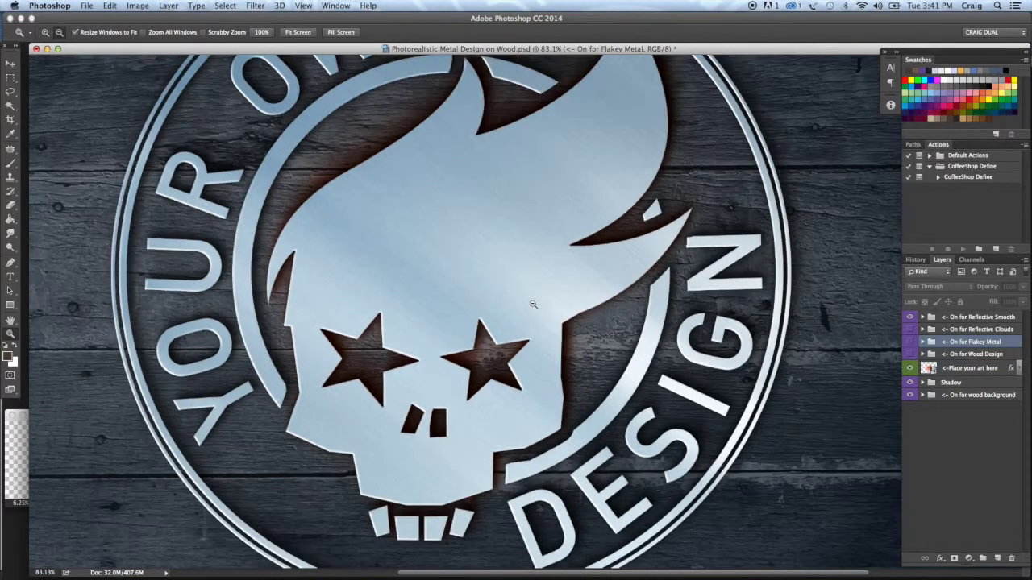
alt+click(533, 304)
alt+click(533, 304)
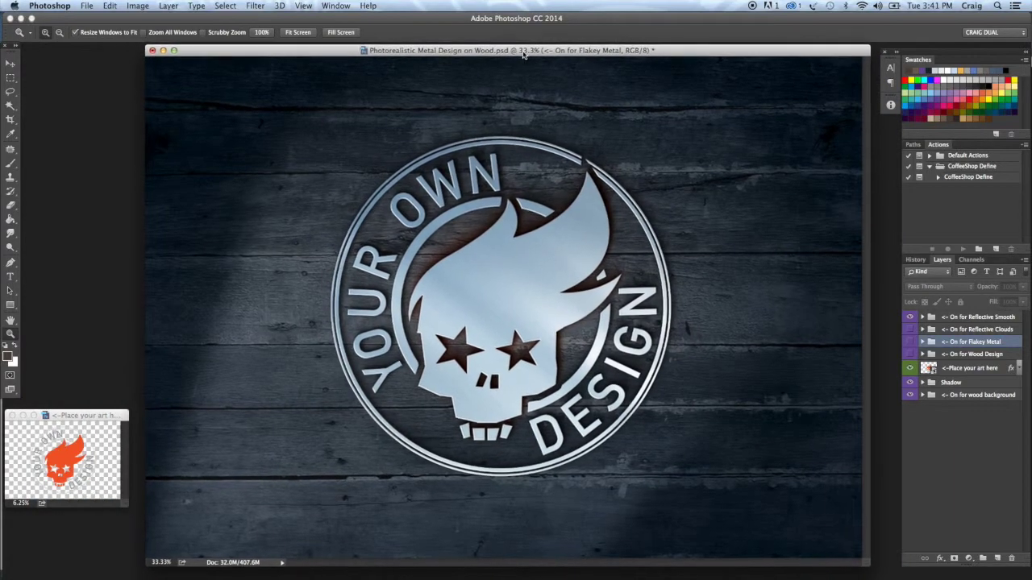
drag(523, 54, 513, 56)
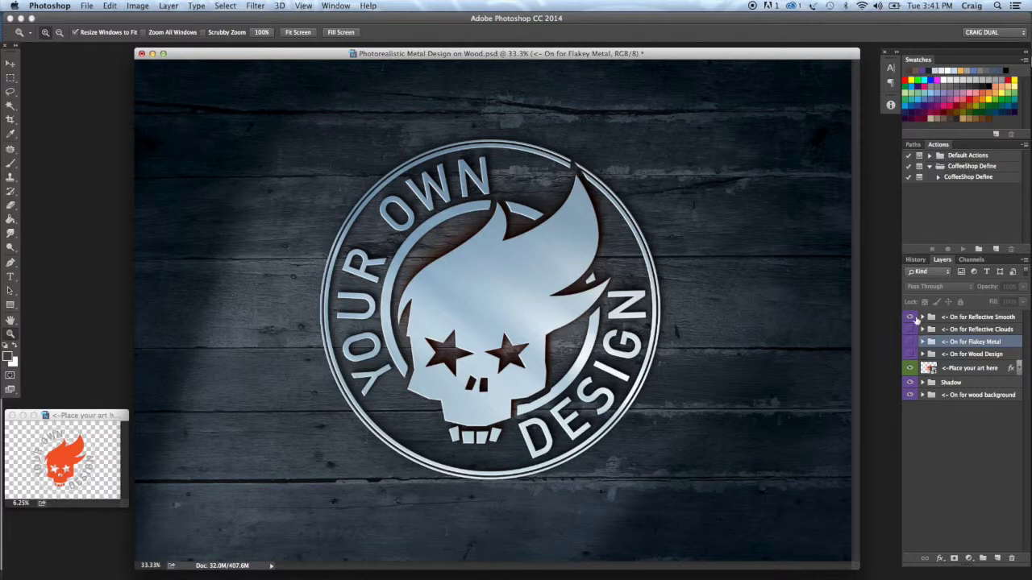
Hide the Reflective Smooth finish, open the placeholder artwork, and swap to its top layer.
click(909, 318)
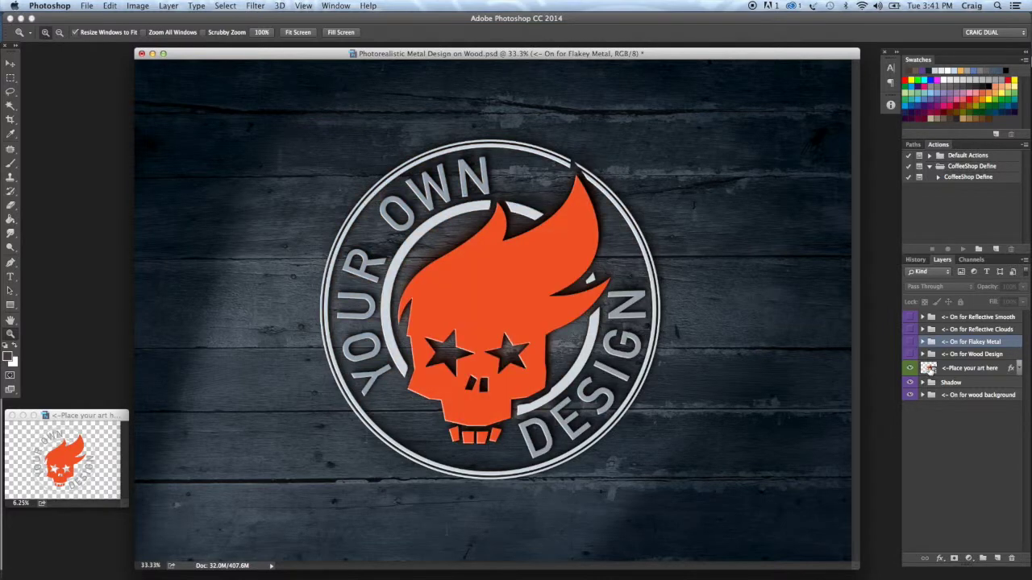
double_click(928, 368)
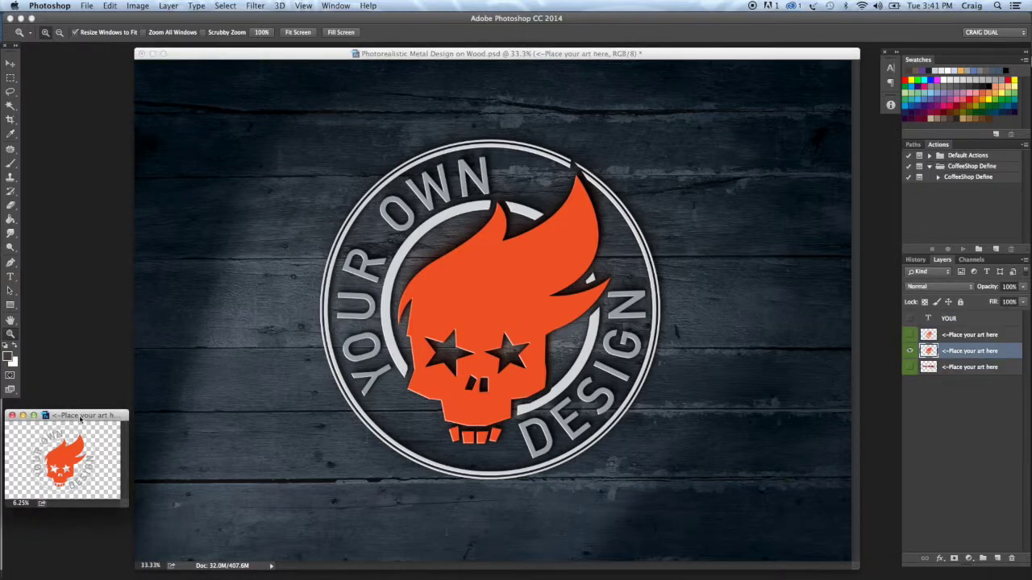
drag(80, 418, 82, 417)
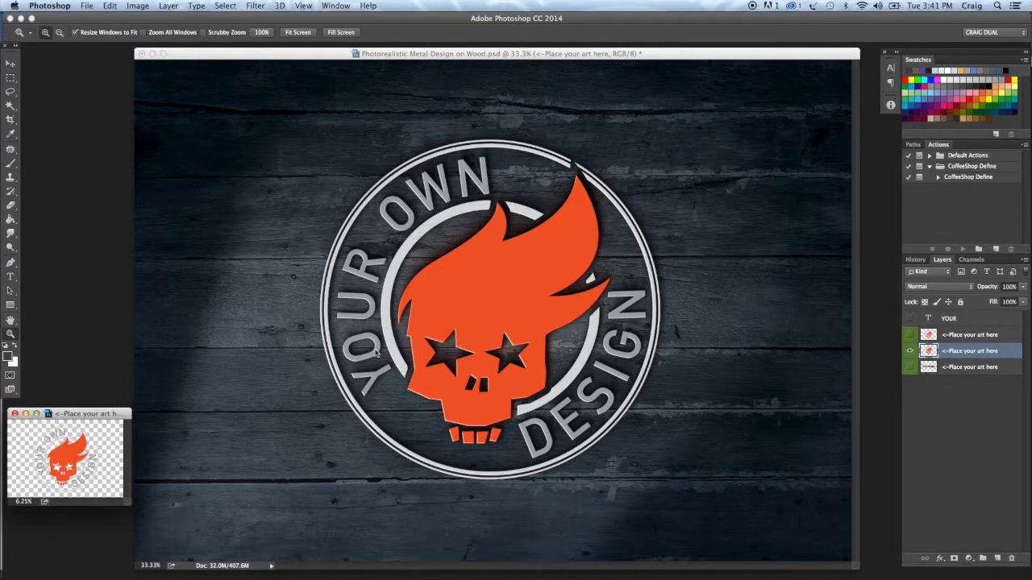
click(911, 352)
click(910, 335)
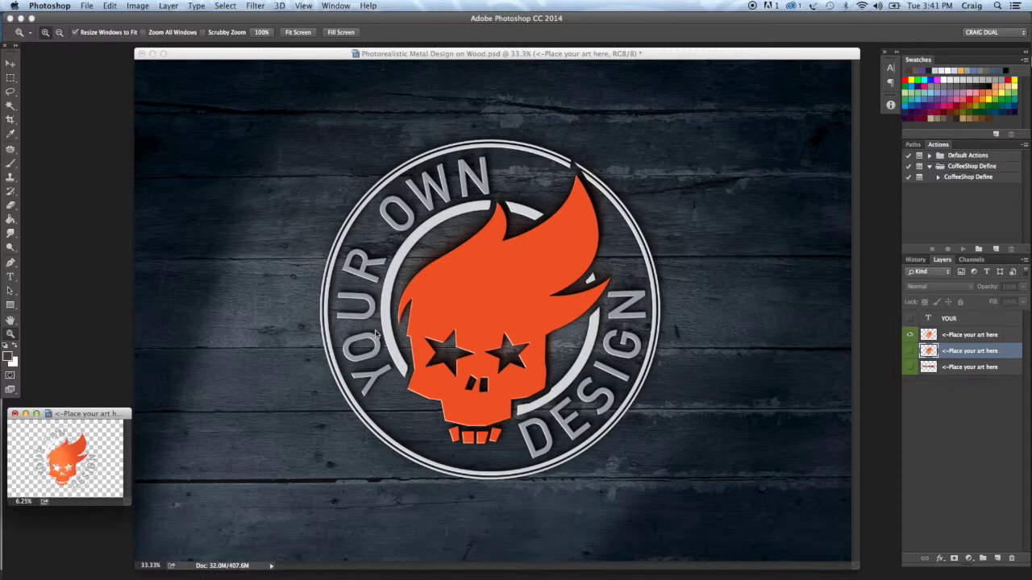
Enlarge the artwork window, zoom it to 33.33%, and select the top artwork layer.
drag(83, 421, 302, 162)
drag(348, 245, 379, 253)
drag(315, 193, 341, 229)
click(341, 229)
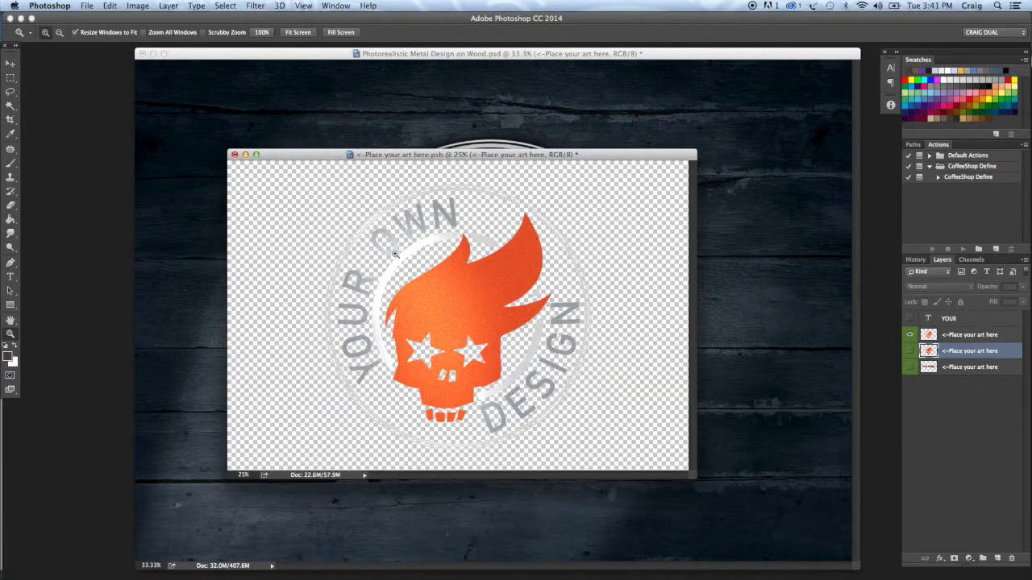
click(396, 255)
drag(500, 150, 449, 87)
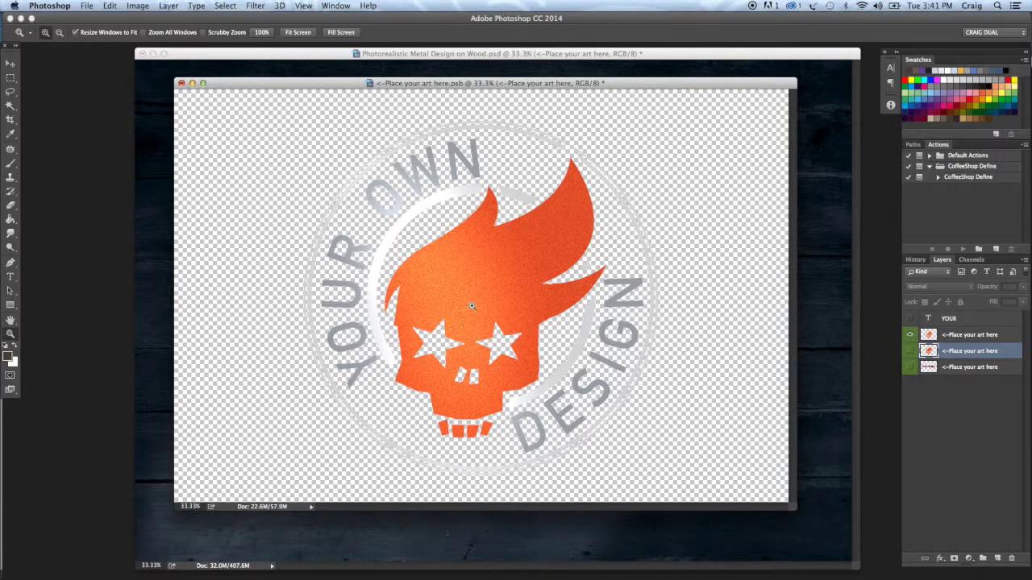
click(929, 334)
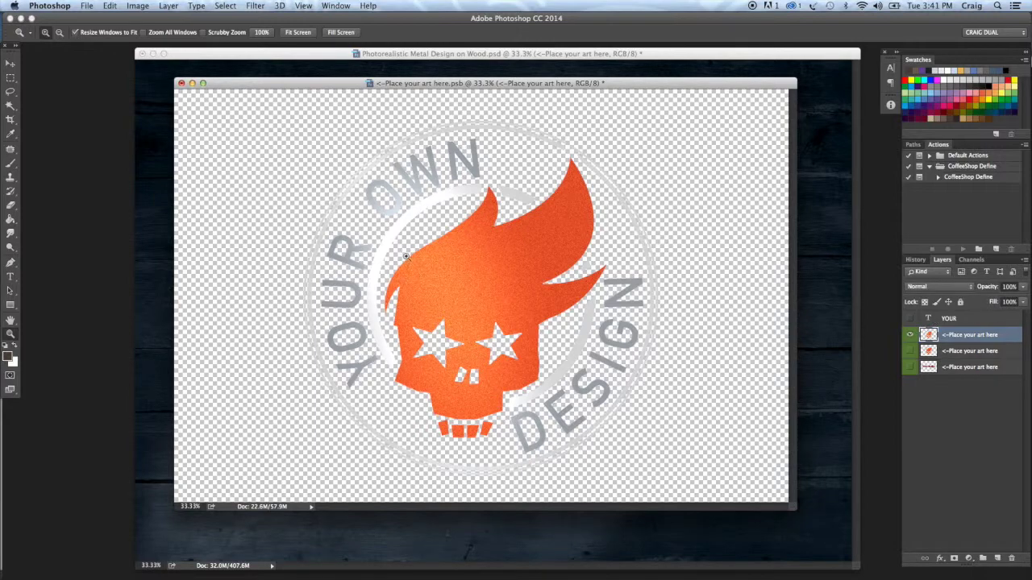
alt+click(316, 188)
Zoom the artwork out to 6.25% and move its window to the bottom left.
alt+click(266, 153)
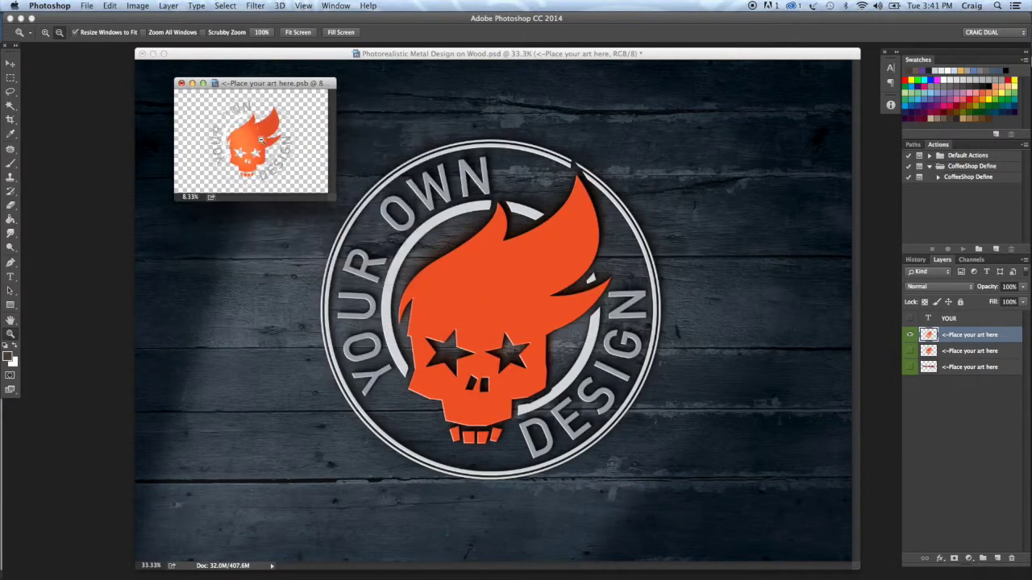
alt+click(263, 133)
alt+click(274, 94)
drag(252, 83, 106, 436)
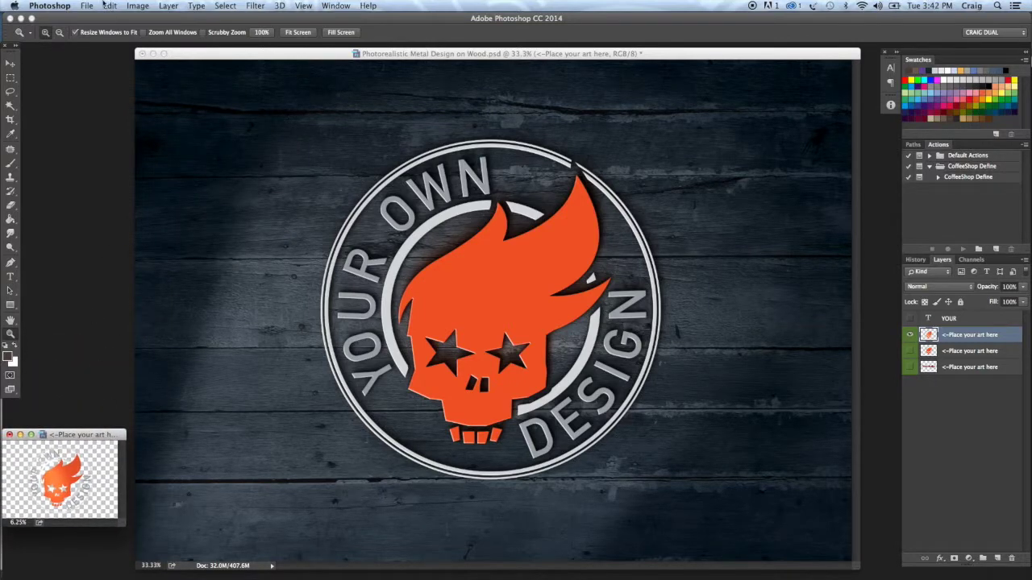
Save the placeholder artwork and return to the refreshed grainy-orange mockup.
click(87, 5)
click(95, 108)
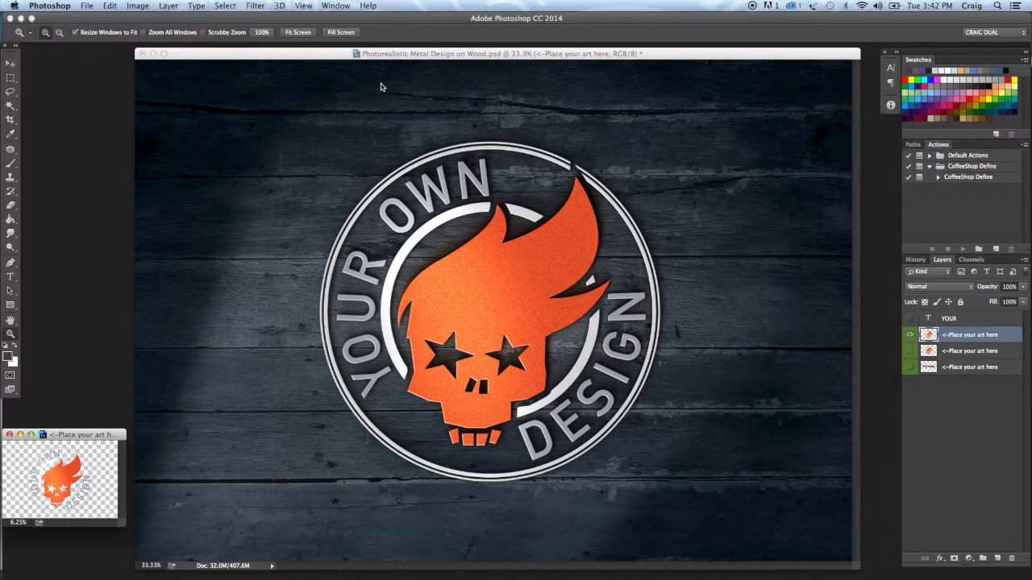
click(577, 56)
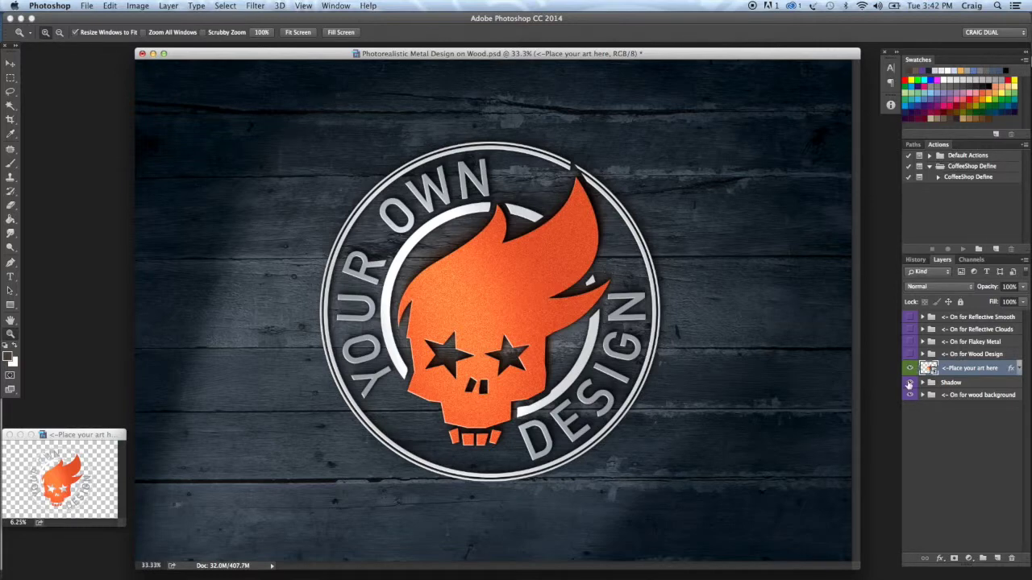
Toggle the drop shadow, preview Wood Design, Flakey Metal, Reflective Clouds and Reflective Smooth, then hide all four.
click(909, 383)
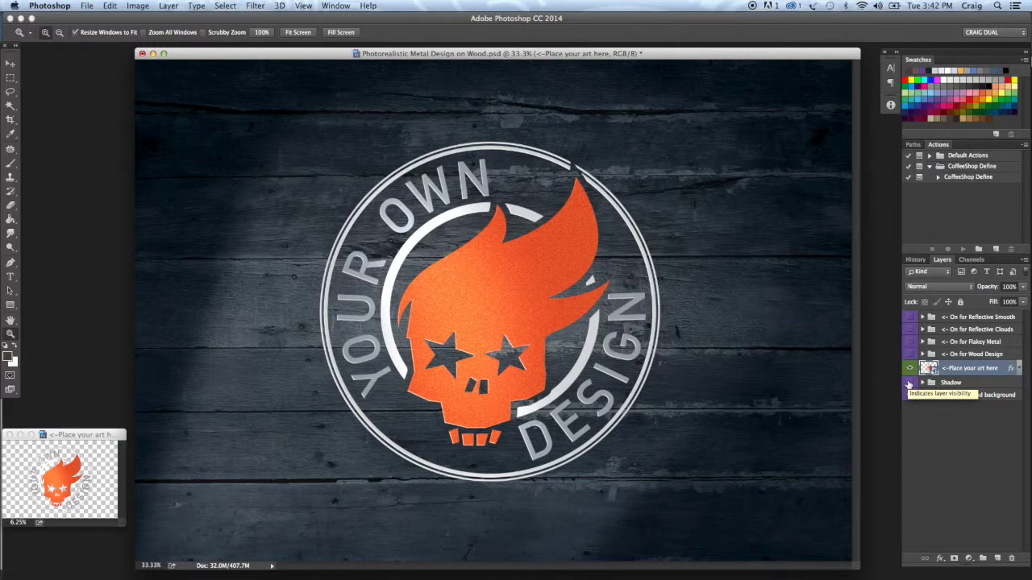
click(909, 383)
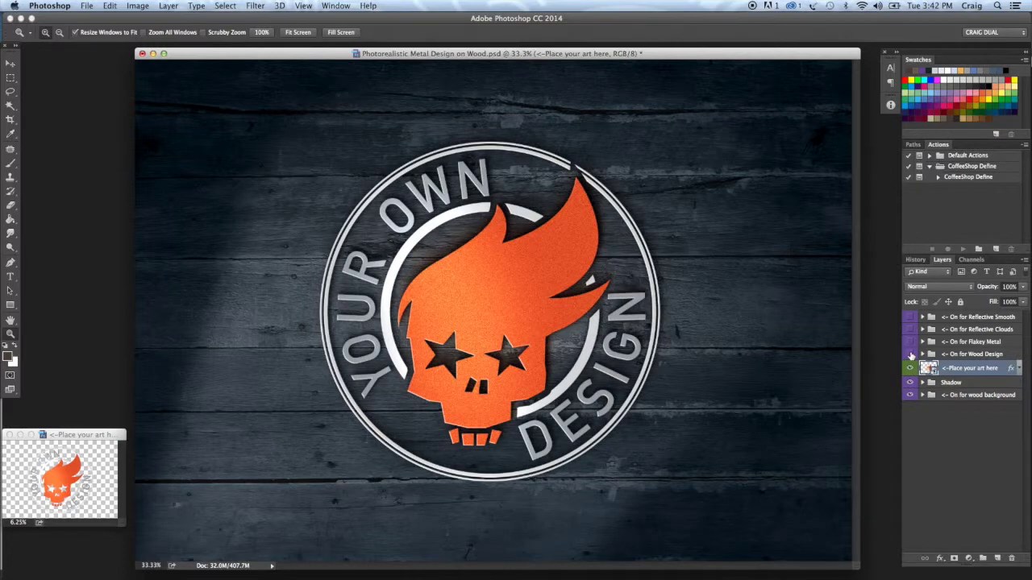
click(909, 355)
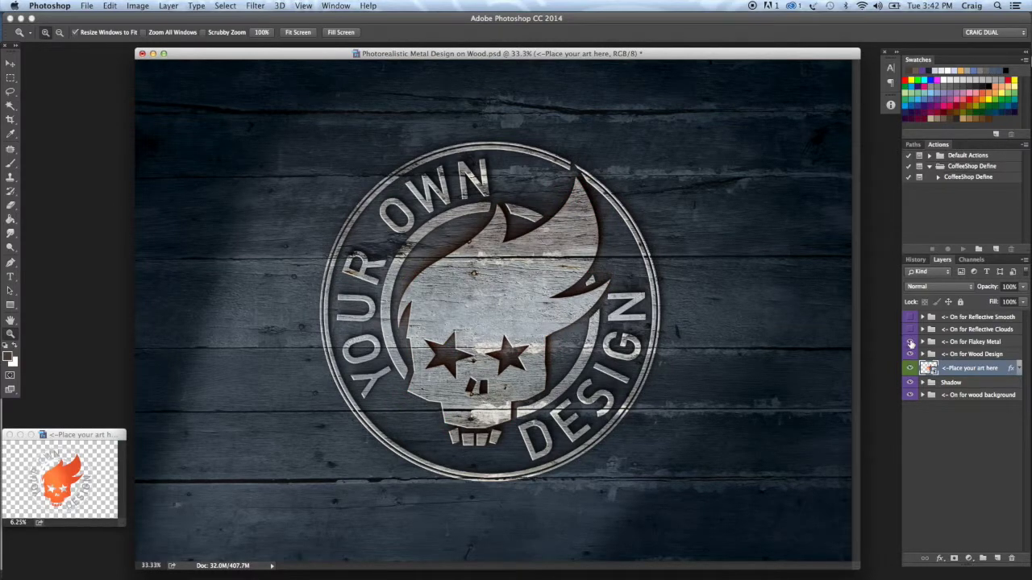
click(910, 342)
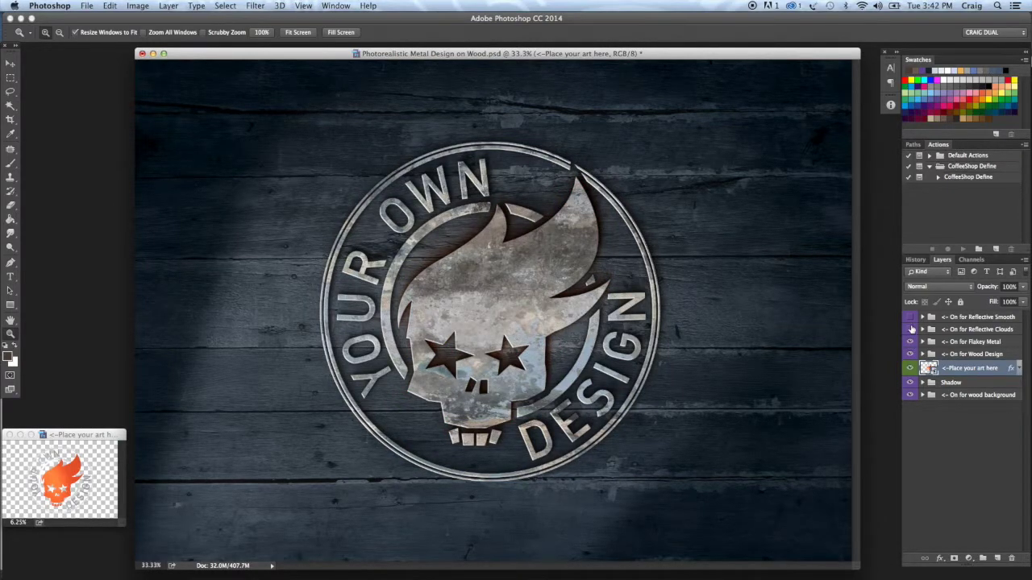
click(910, 328)
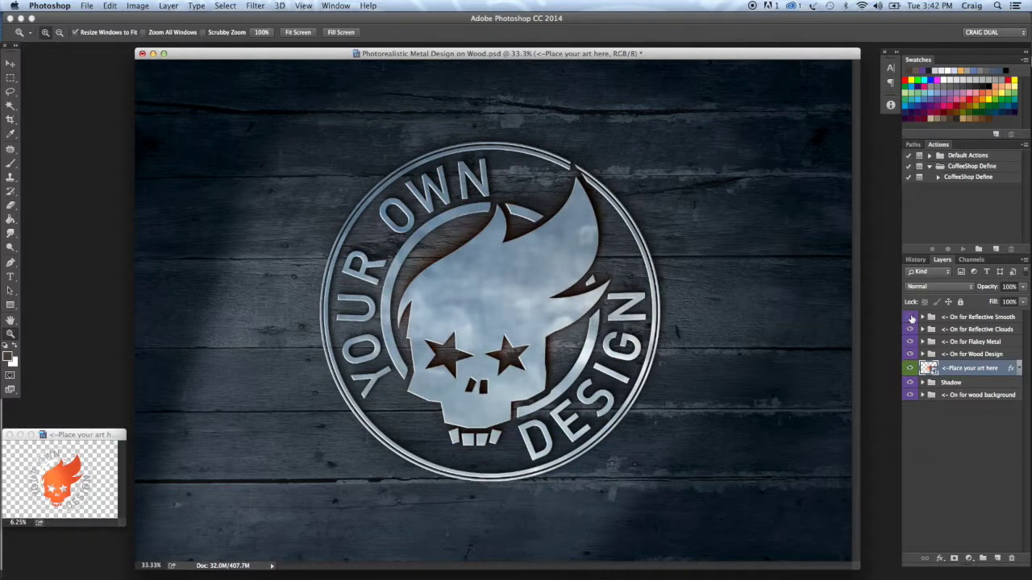
click(910, 316)
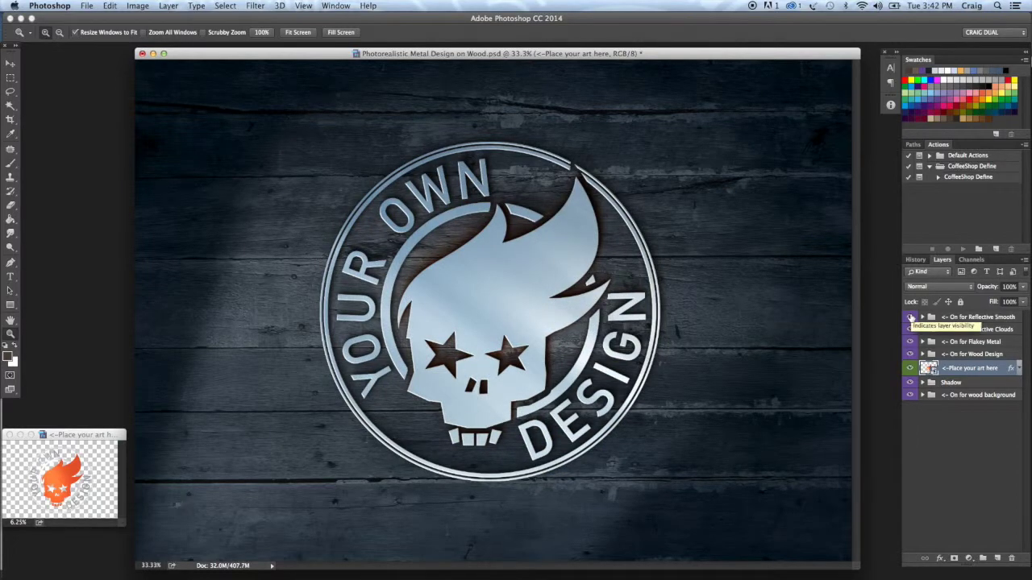
drag(910, 317, 910, 355)
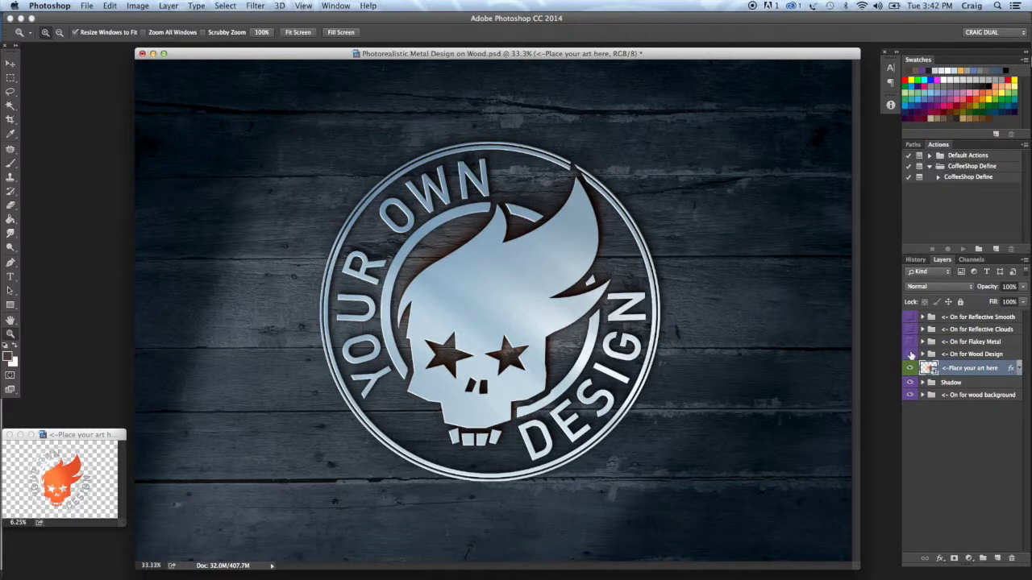
click(26, 433)
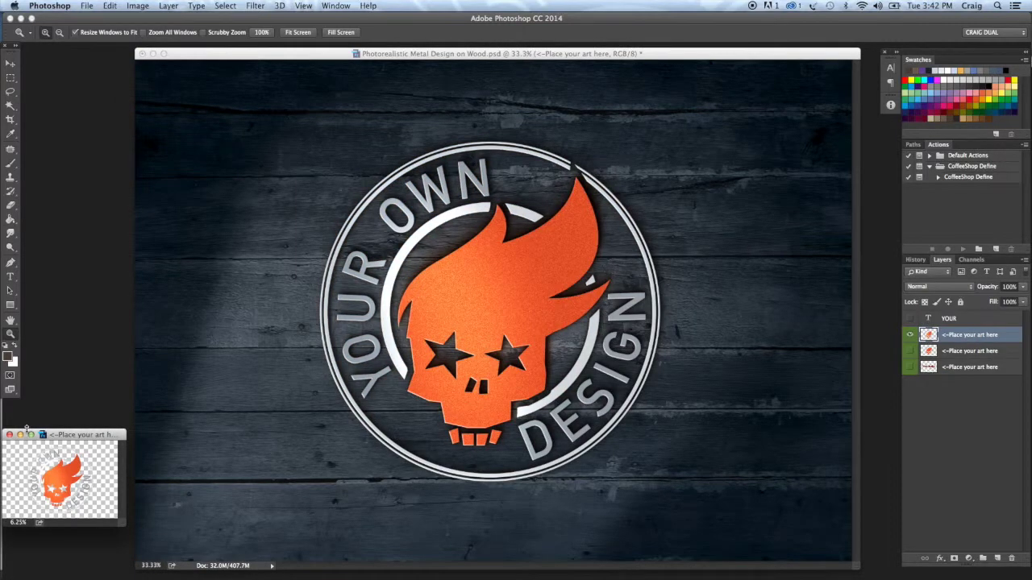
Enlarge the placeholder artwork window and zoom it to 33.3%.
drag(87, 436, 301, 207)
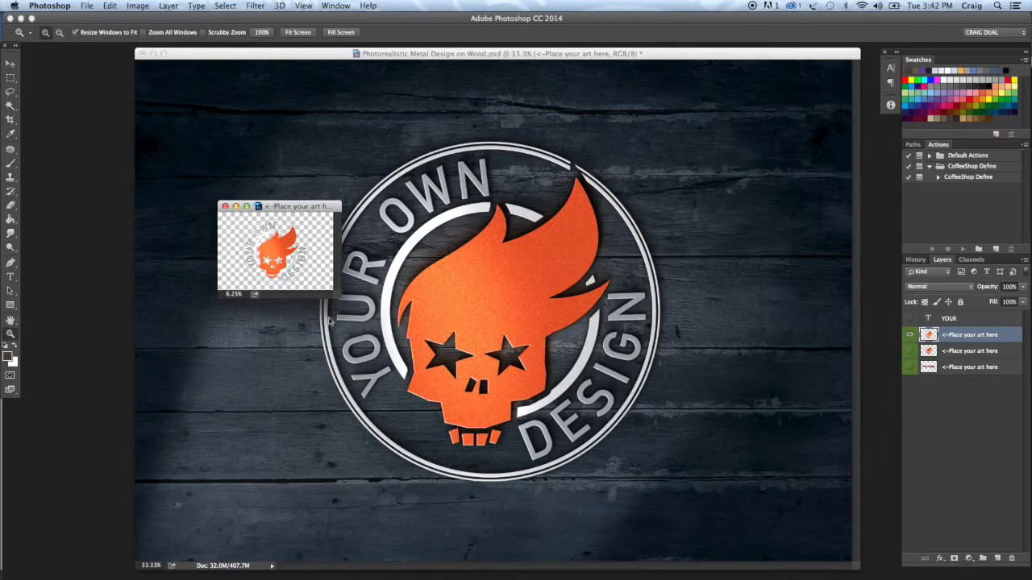
drag(340, 296, 809, 553)
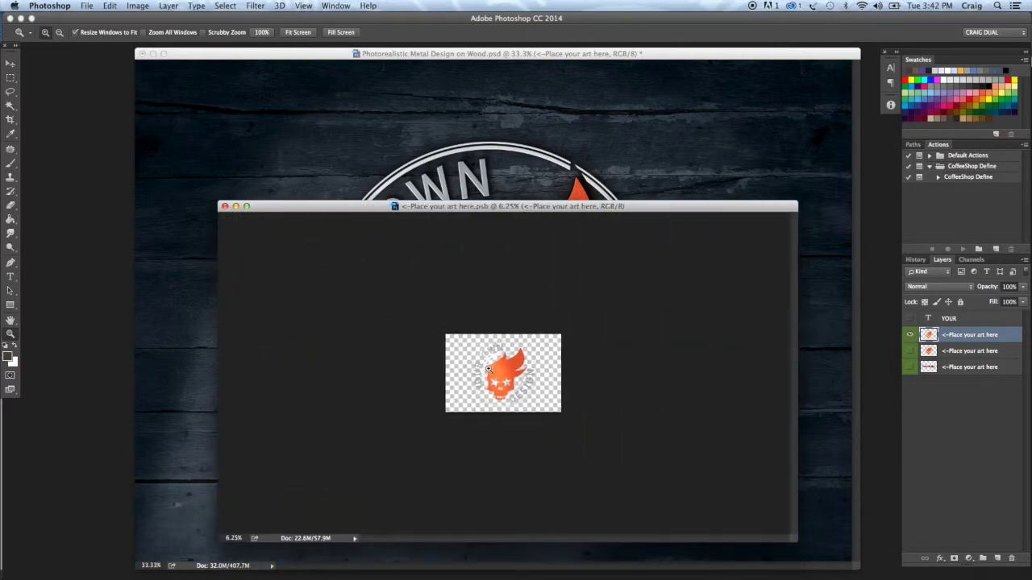
key(super+equal)
click(356, 258)
click(353, 258)
click(353, 259)
click(353, 258)
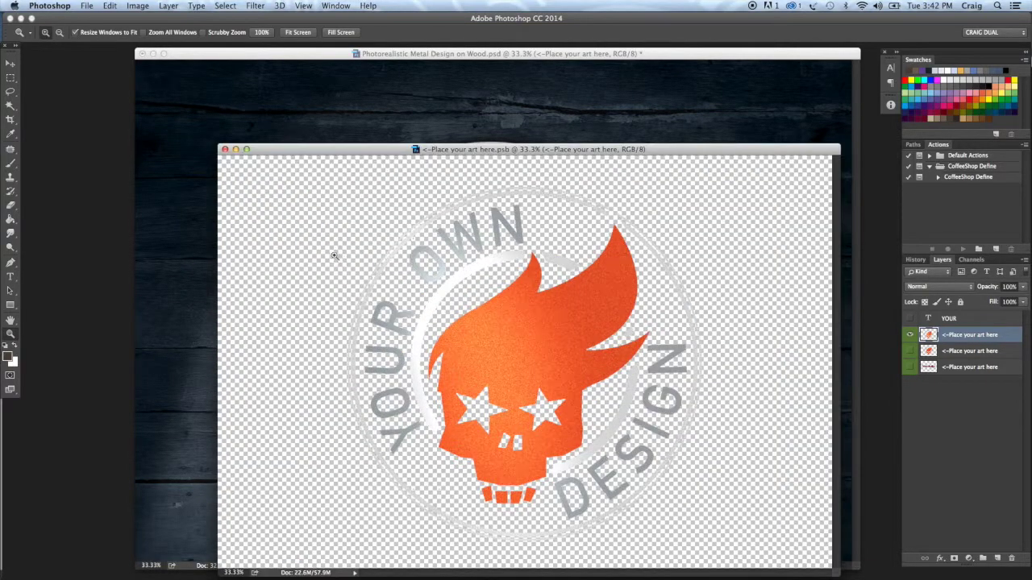
drag(445, 151, 413, 92)
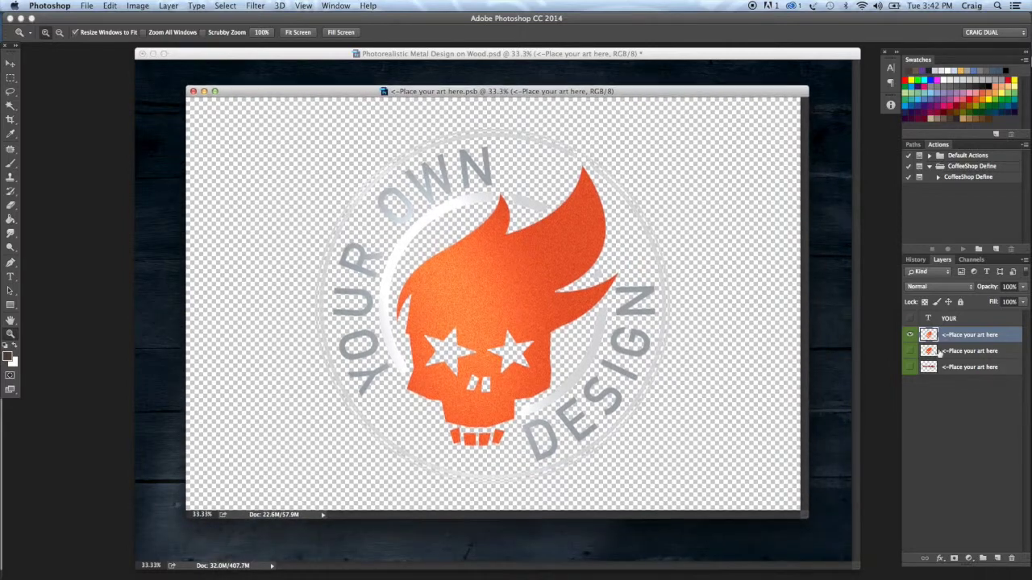
Hide the skull layer, show the YOUR text, and add Layer 1 at the bottom.
click(964, 395)
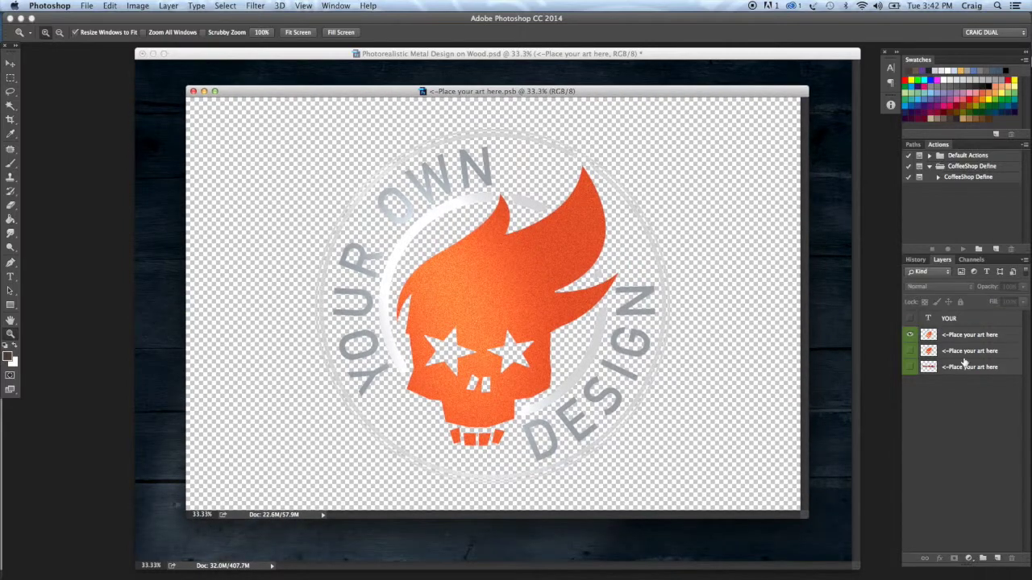
click(912, 336)
click(968, 320)
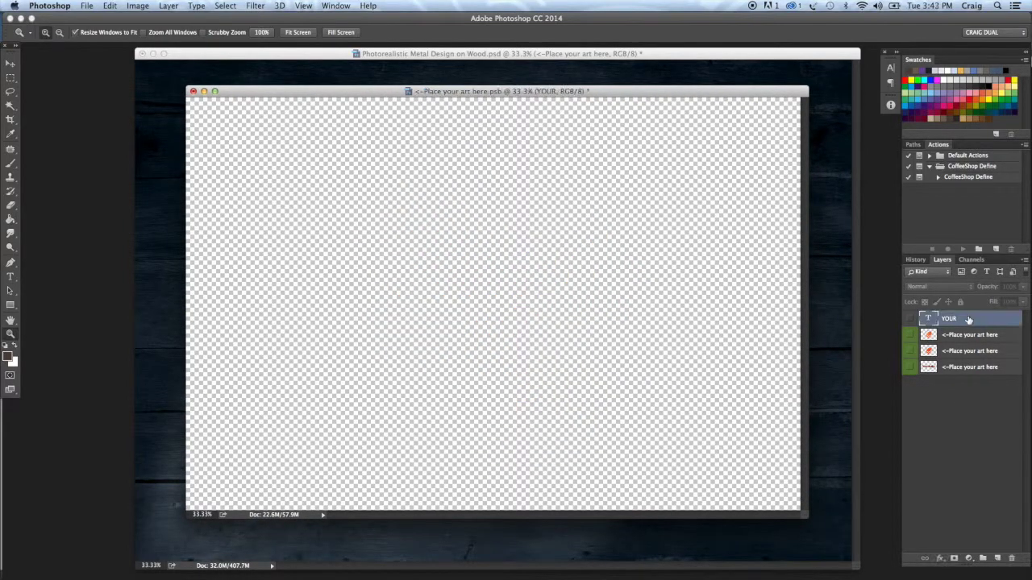
click(909, 320)
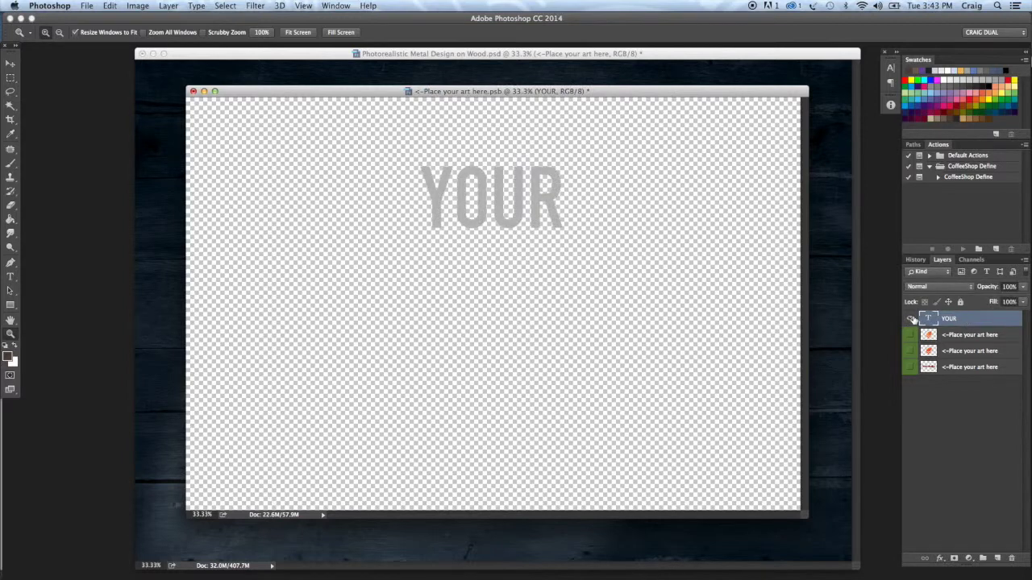
click(997, 558)
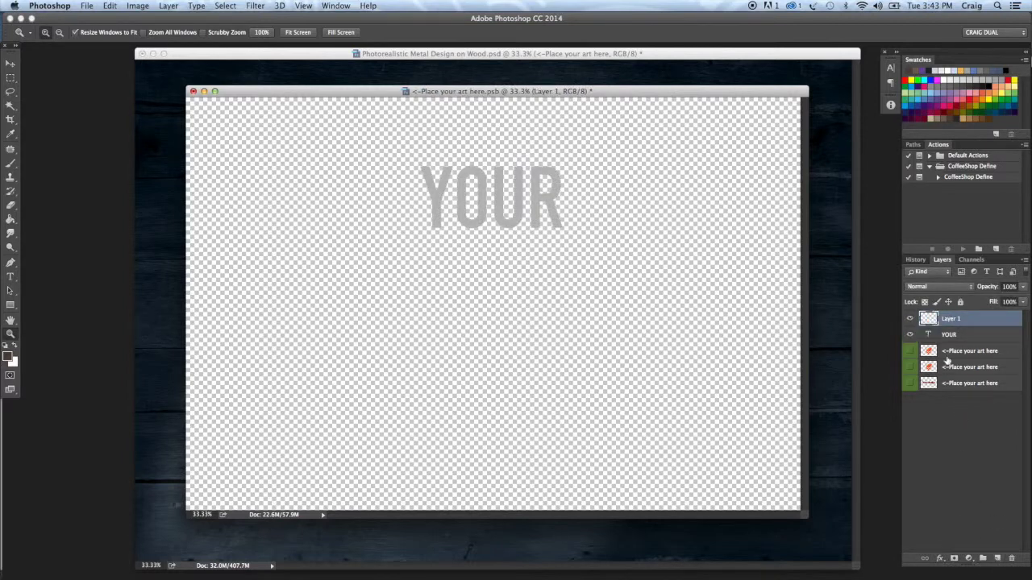
drag(968, 321, 960, 395)
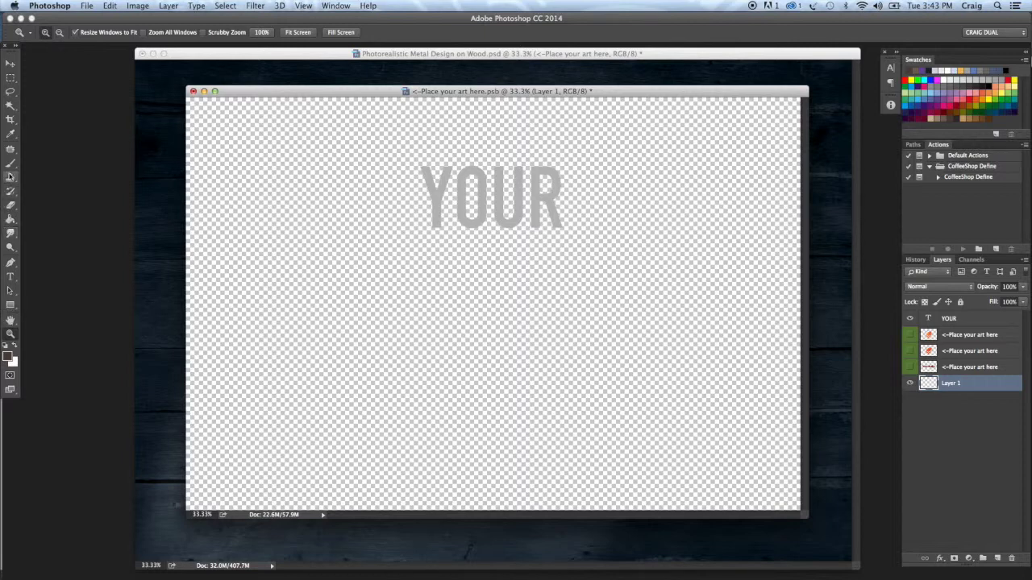
Fill Layer 1 with dark brown using the Paint Bucket.
click(10, 219)
click(216, 224)
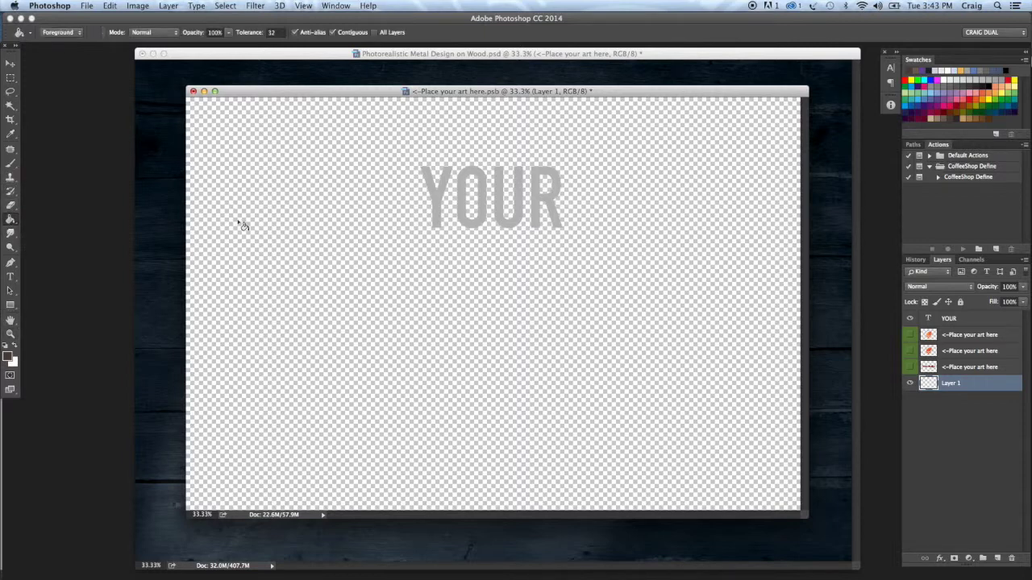
click(242, 226)
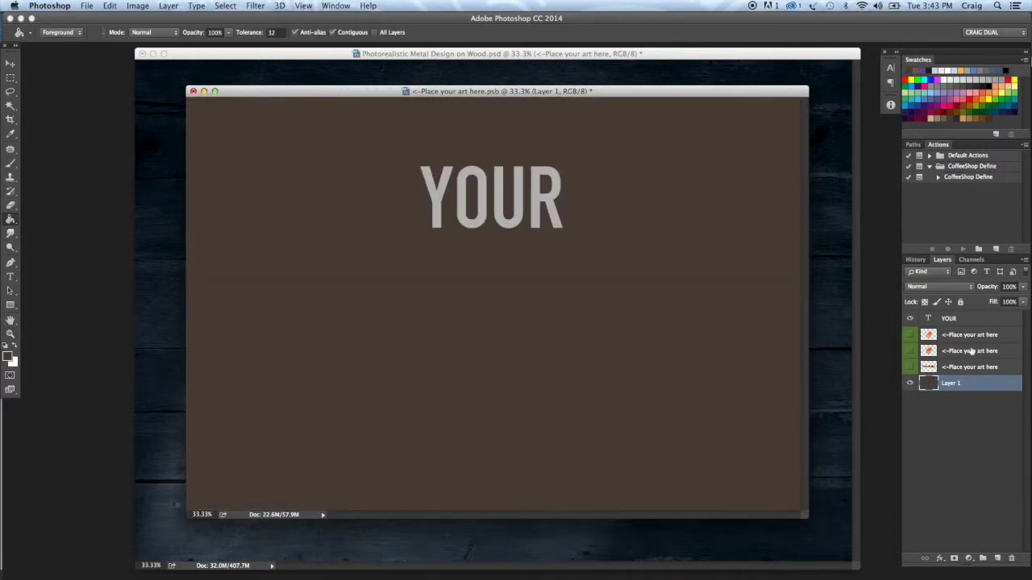
Retype the YOUR text layer as 'YOUR TYPE / DESIGN / HERE' on three lines and commit.
click(961, 321)
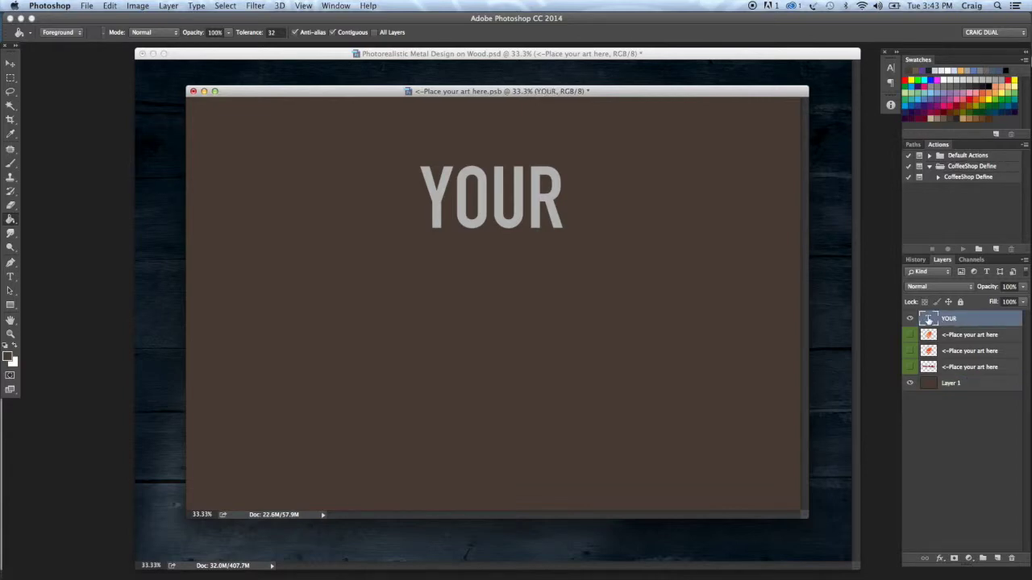
double_click(926, 320)
text(YOUR TYPE)
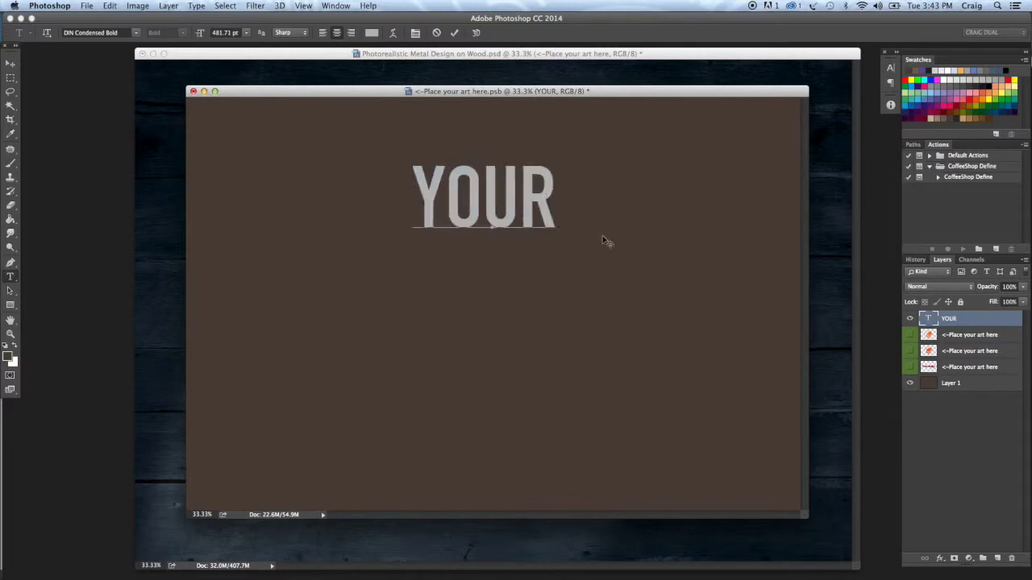
key(Return)
text(DESIGN)
key(Return)
text(HERE)
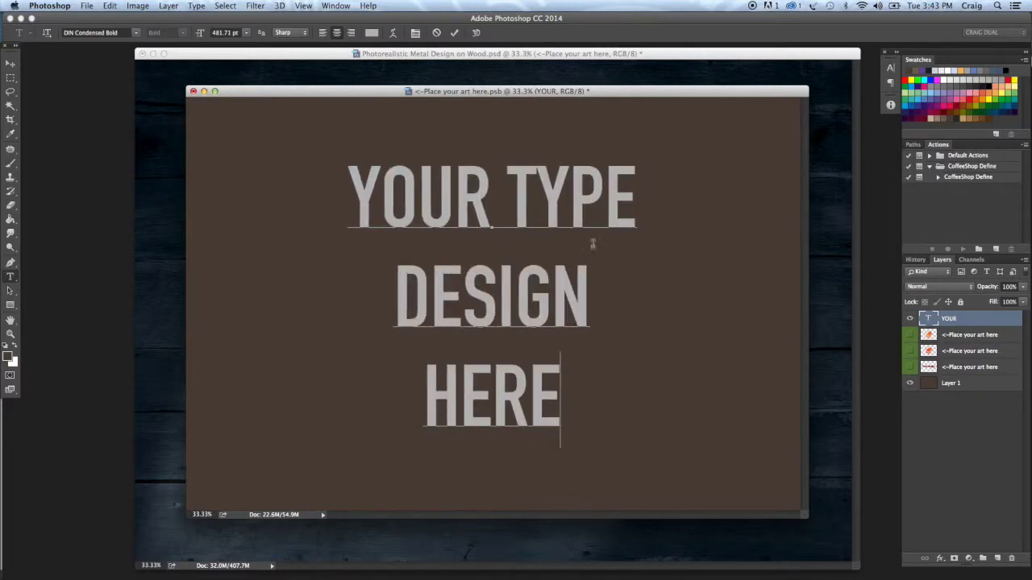
key(ctrl+Return)
Hide the brown Layer 1, zoom out and park the placeholder window, then save it to refresh the mockup.
key(v)
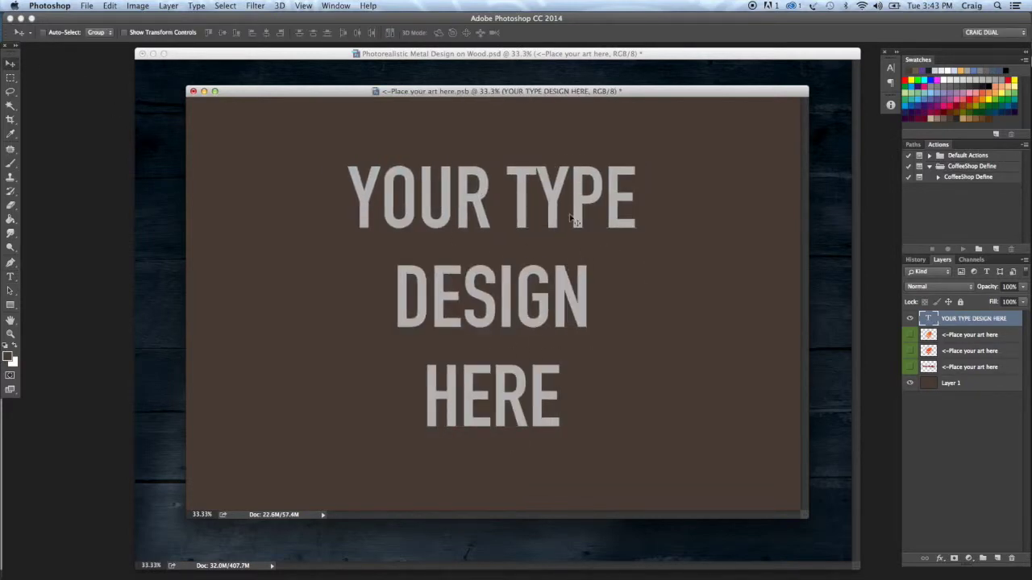
click(909, 383)
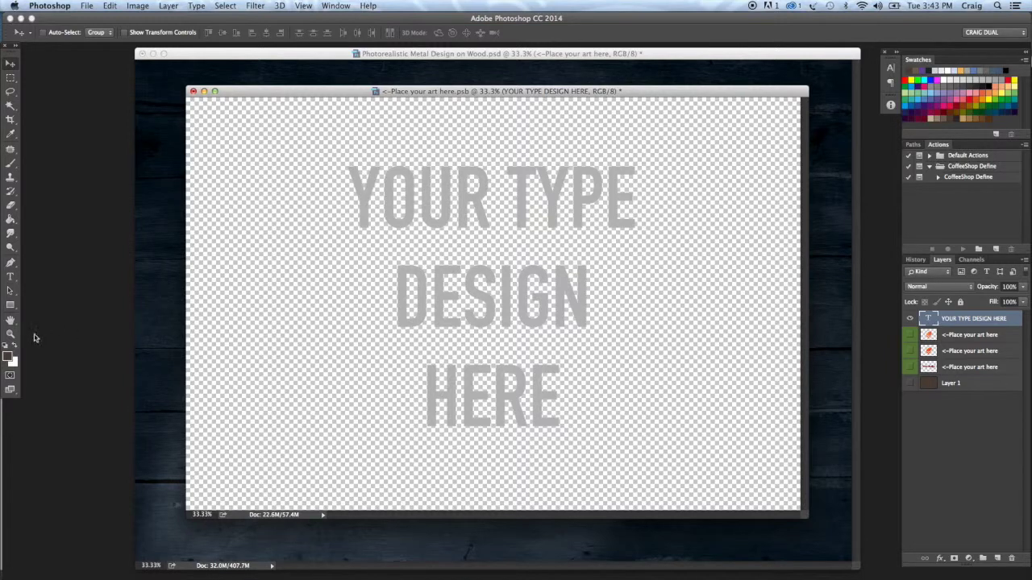
click(16, 333)
alt+click(347, 279)
alt+click(299, 187)
alt+click(298, 187)
alt+click(299, 187)
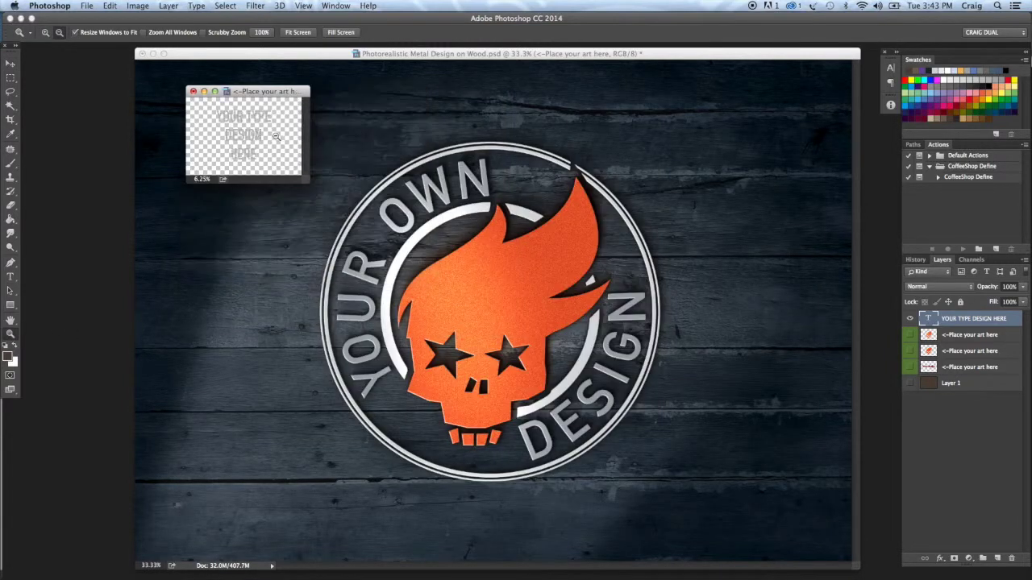
drag(267, 94, 104, 435)
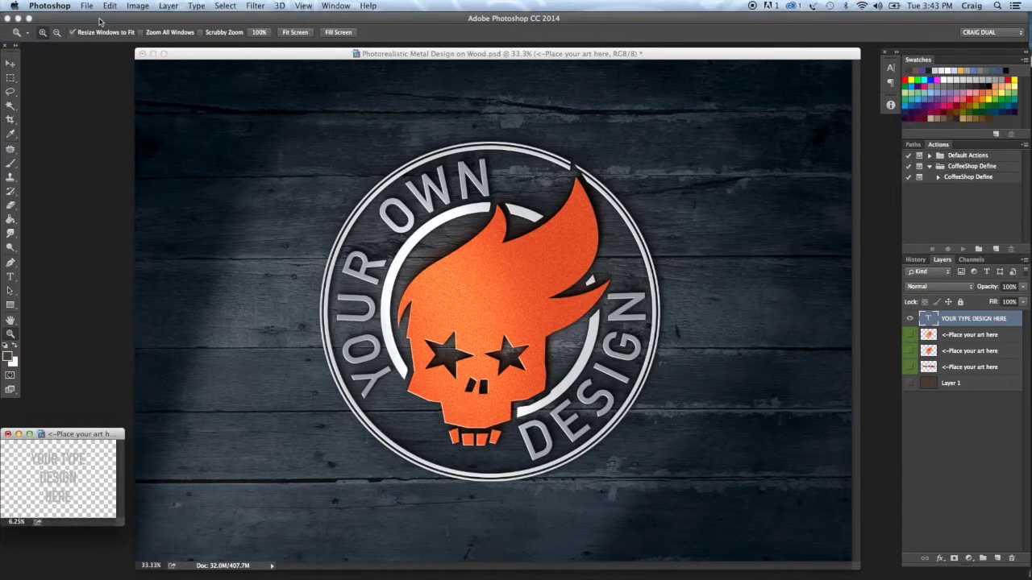
click(109, 6)
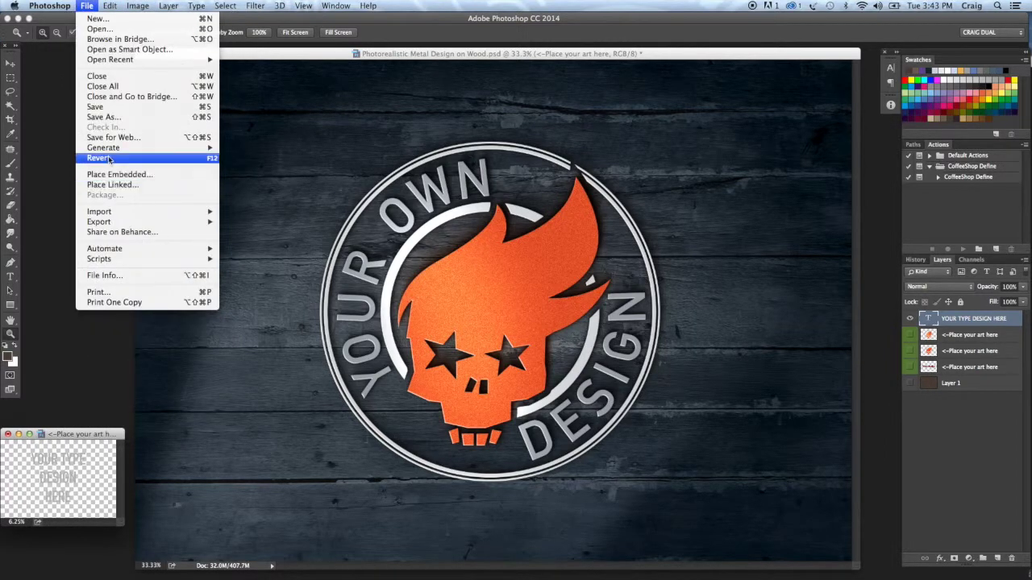
click(96, 107)
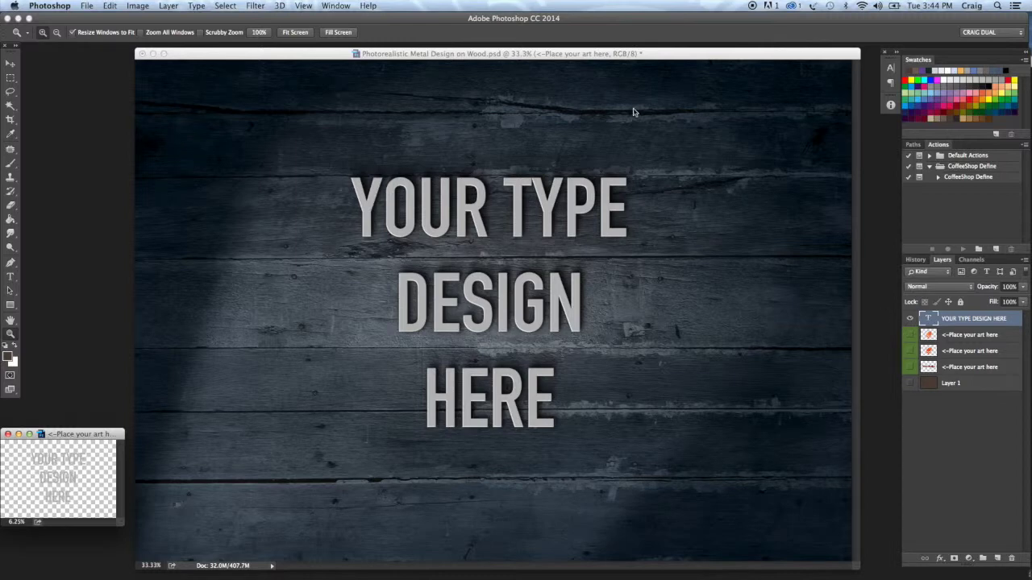
In the wood mockup, toggle the Shadow off and on, then enable the Wood Design and Flakey Metal textures.
click(625, 58)
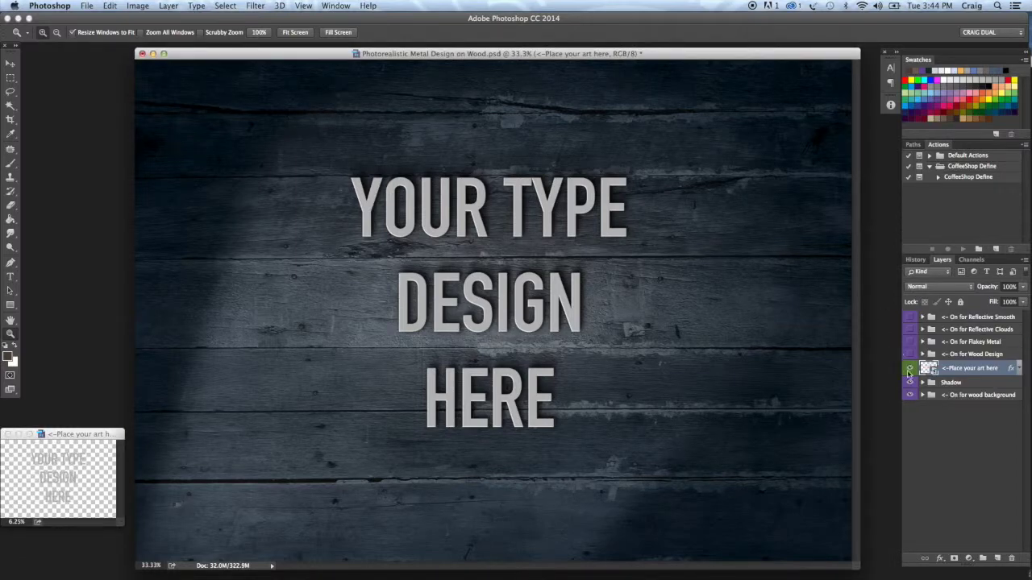
click(910, 384)
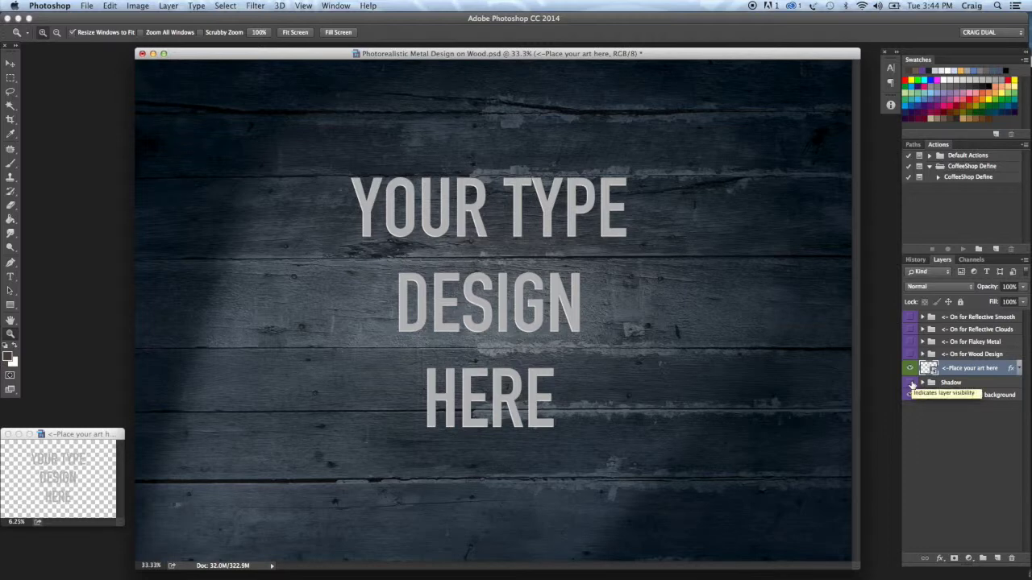
click(910, 385)
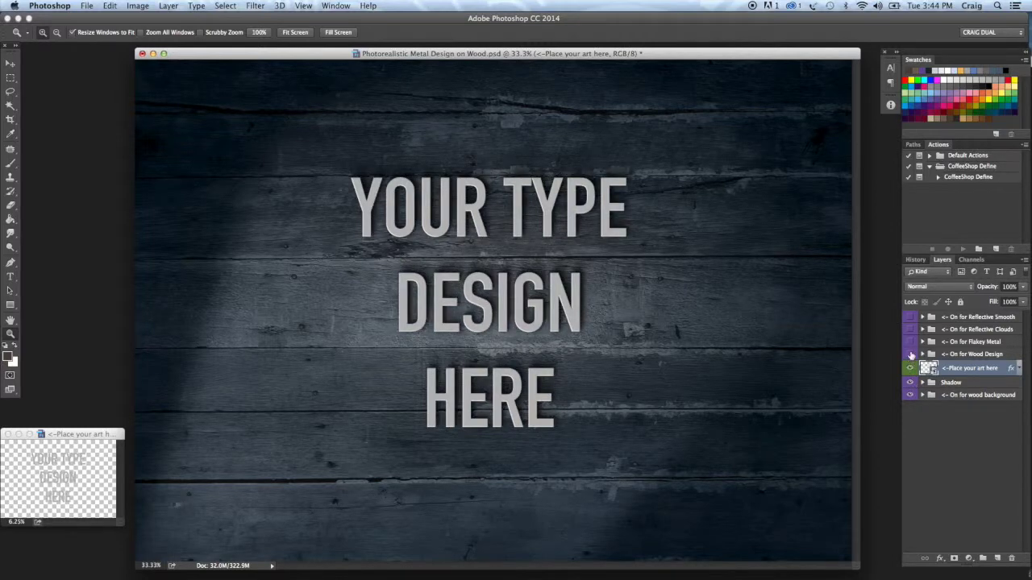
click(911, 355)
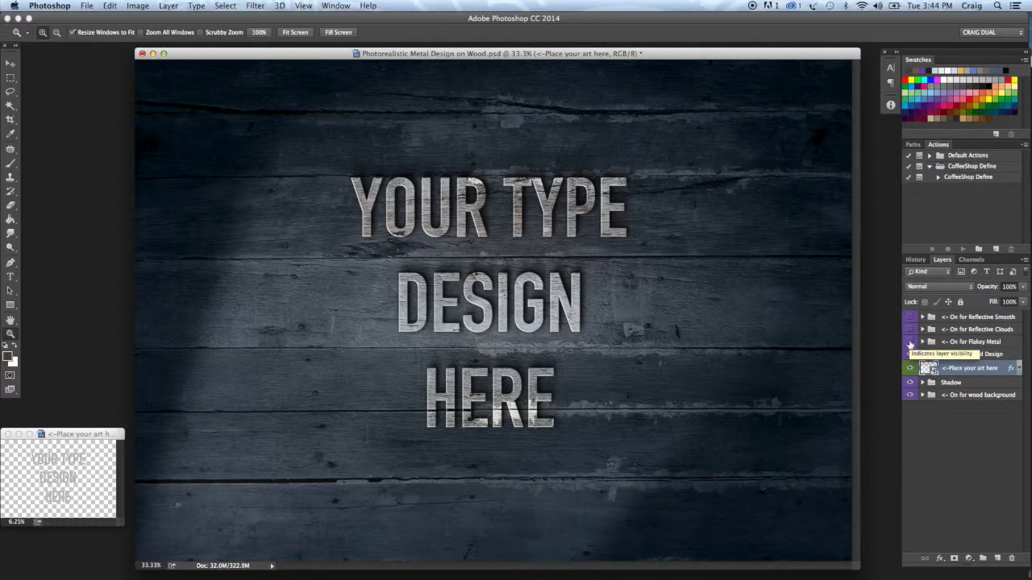
click(910, 343)
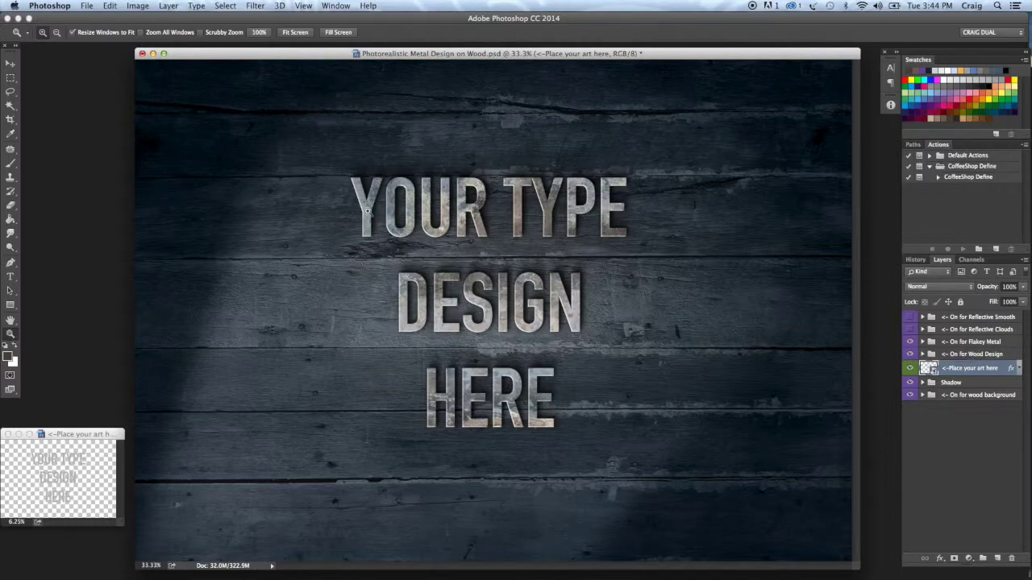
Zoom in and pan over the lettering, then switch it to smooth blue reflective metal.
drag(332, 209, 597, 400)
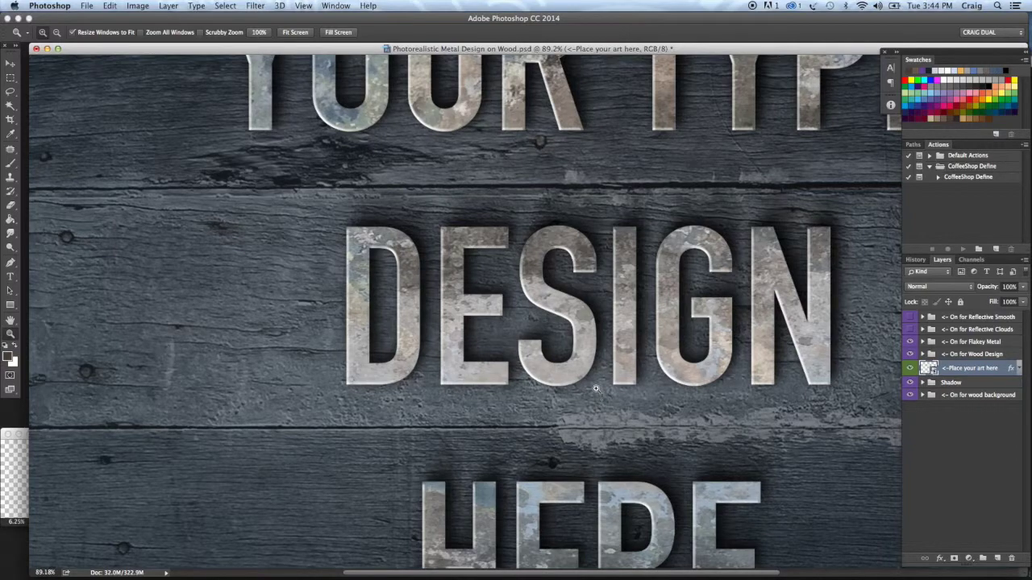
drag(562, 303, 517, 360)
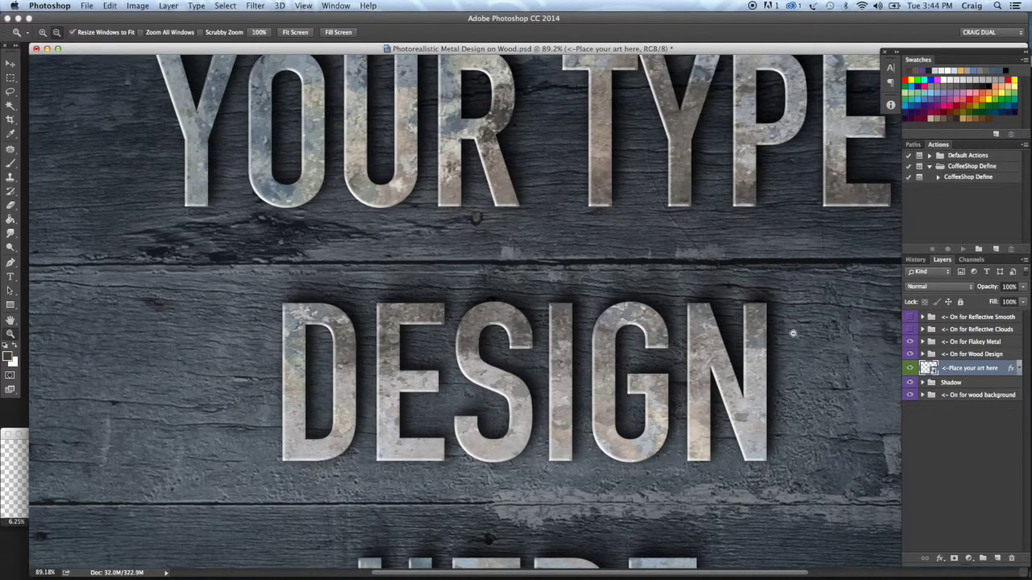
alt+click(759, 337)
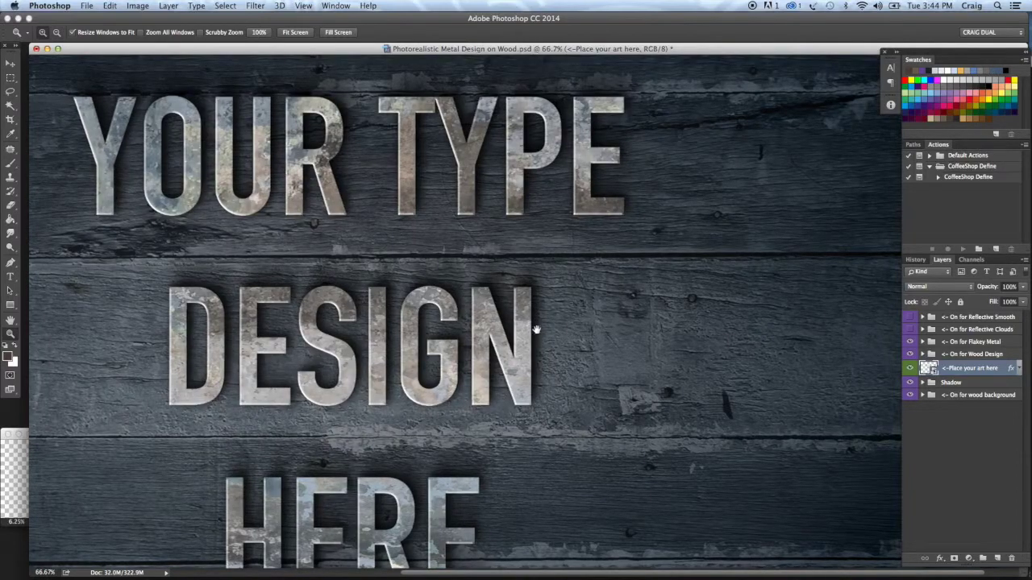
drag(534, 330, 588, 299)
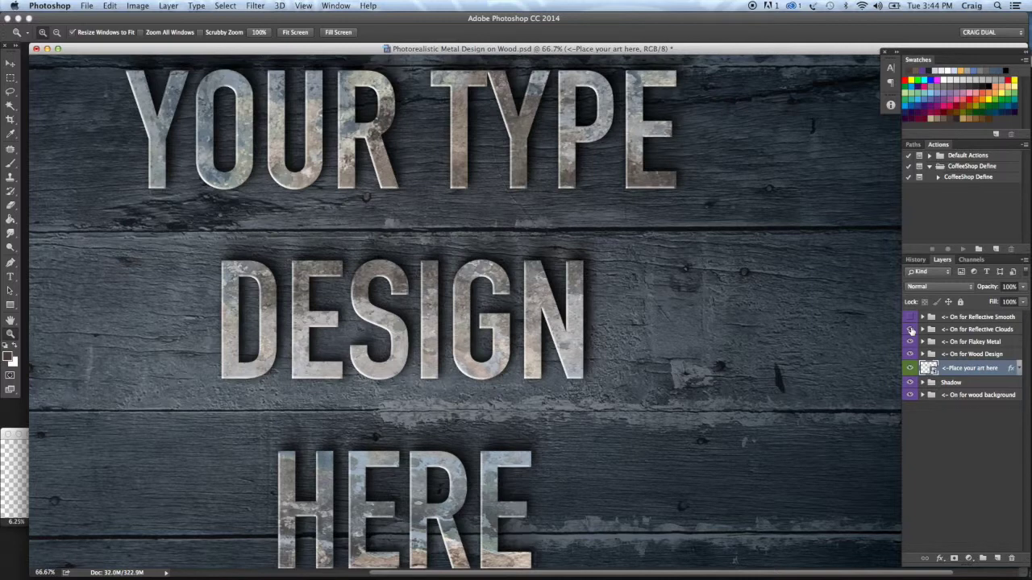
click(911, 329)
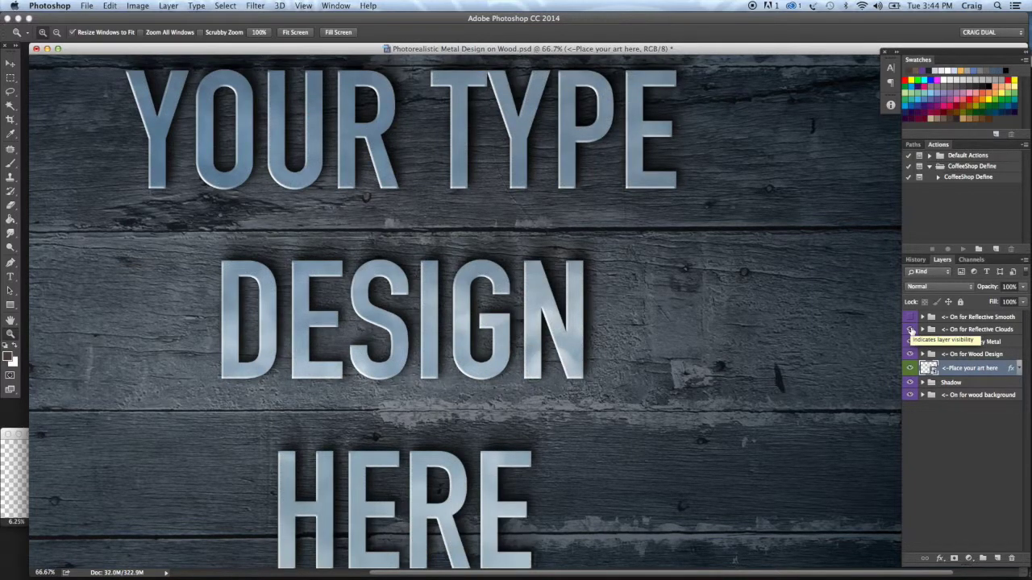
Give the lettering a weathered, worn texture and zoom out to 50%.
drag(710, 231, 760, 166)
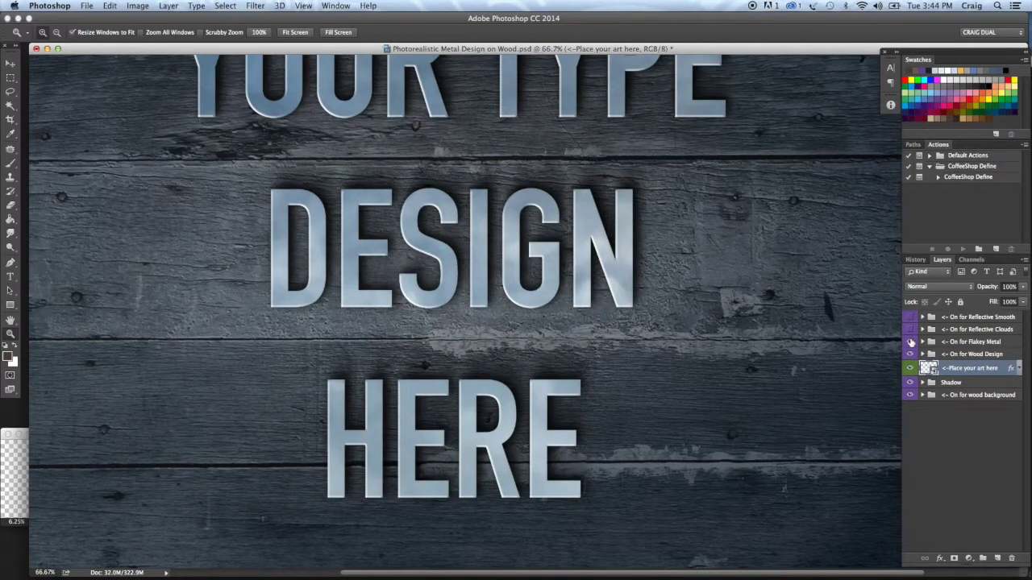
click(910, 342)
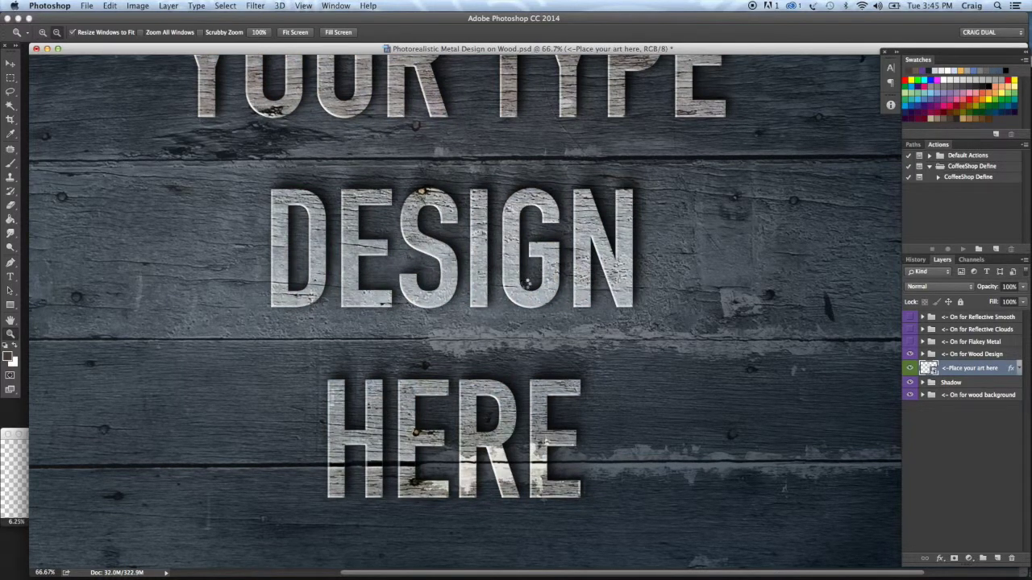
key(alt)
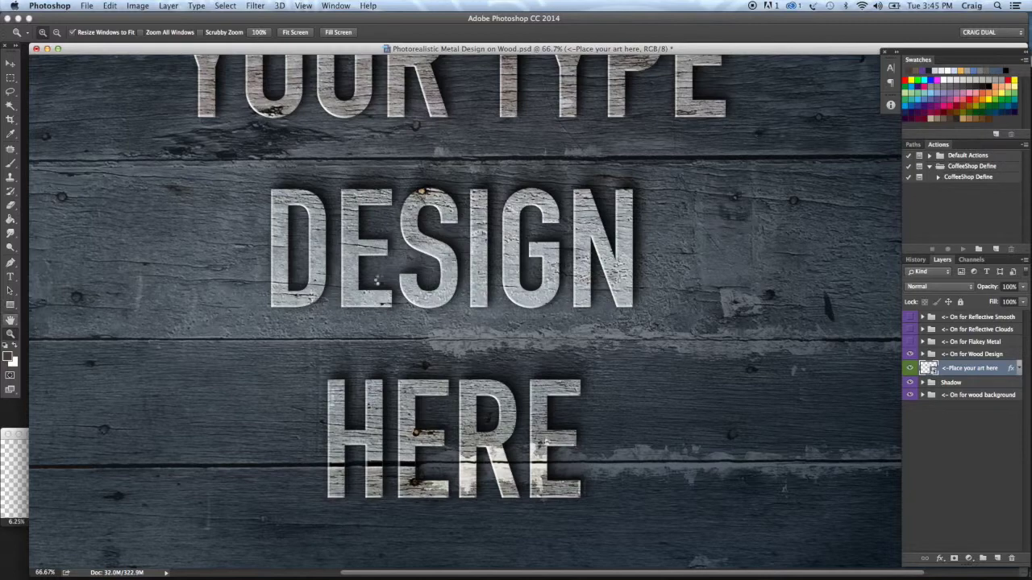
alt+click(547, 277)
Zoom to 33.3%, hide the wood background group, and toggle the Shadow off and back on.
alt+click(508, 275)
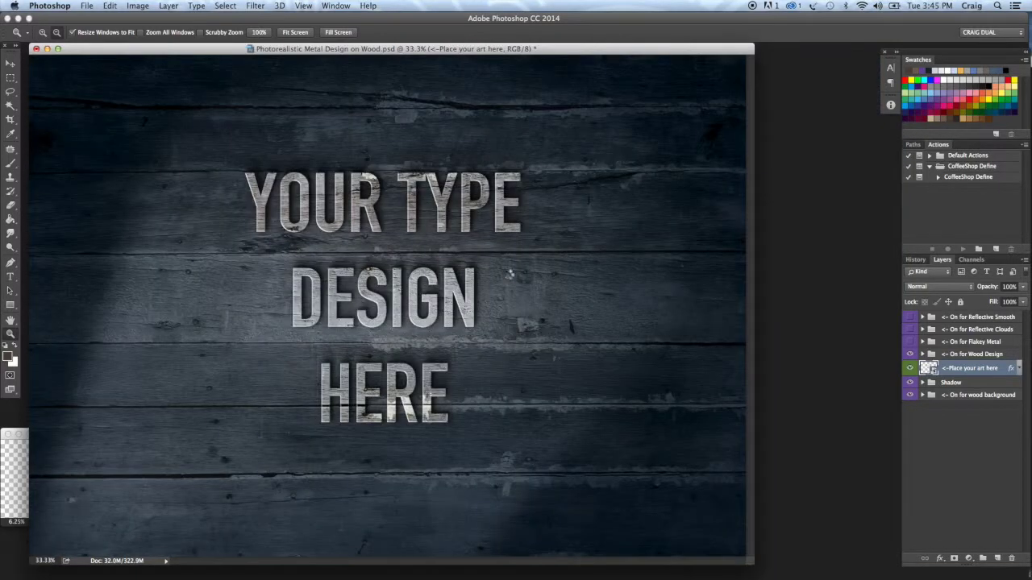
drag(446, 50, 538, 50)
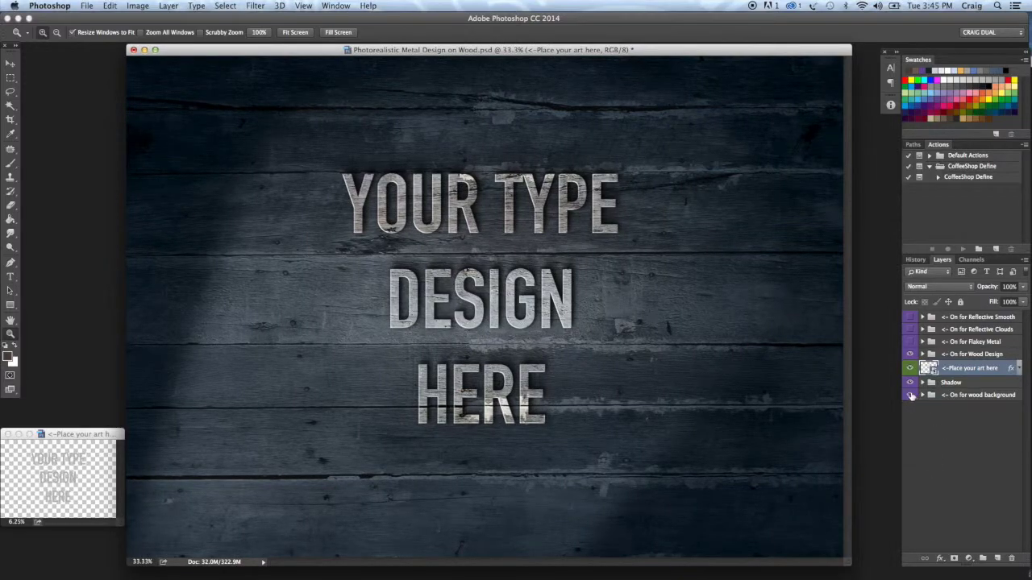
click(911, 395)
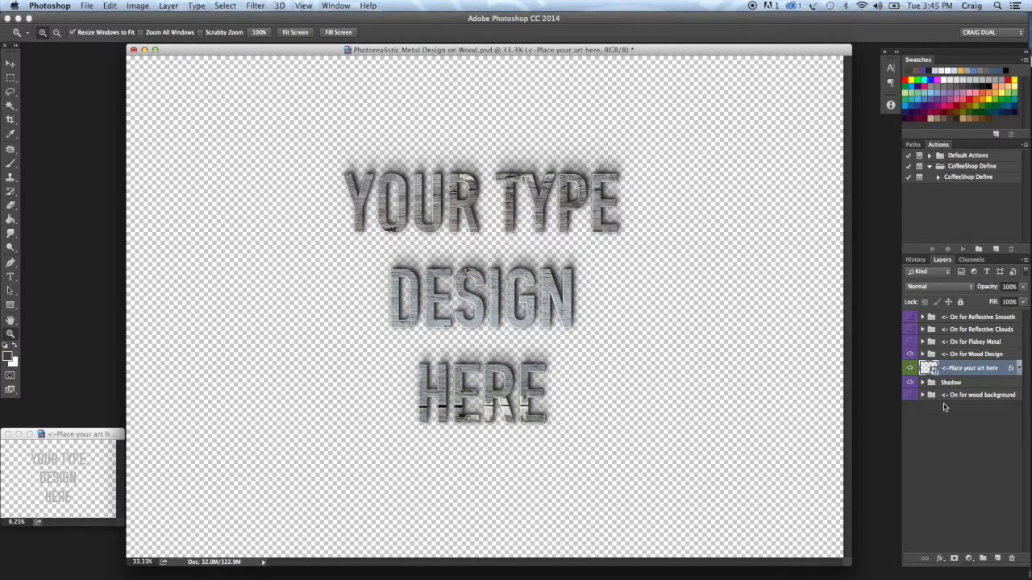
click(911, 383)
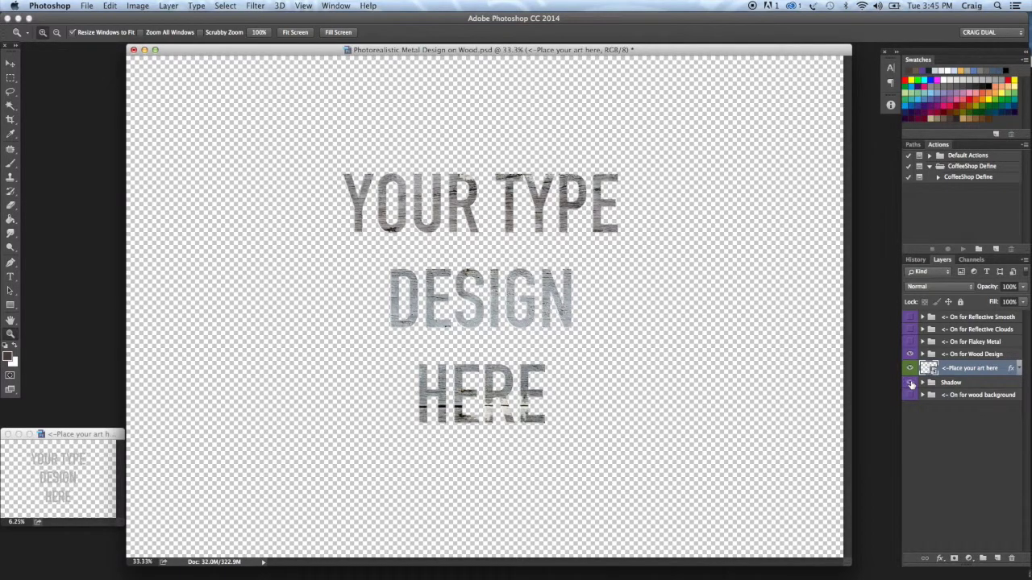
click(910, 383)
click(966, 417)
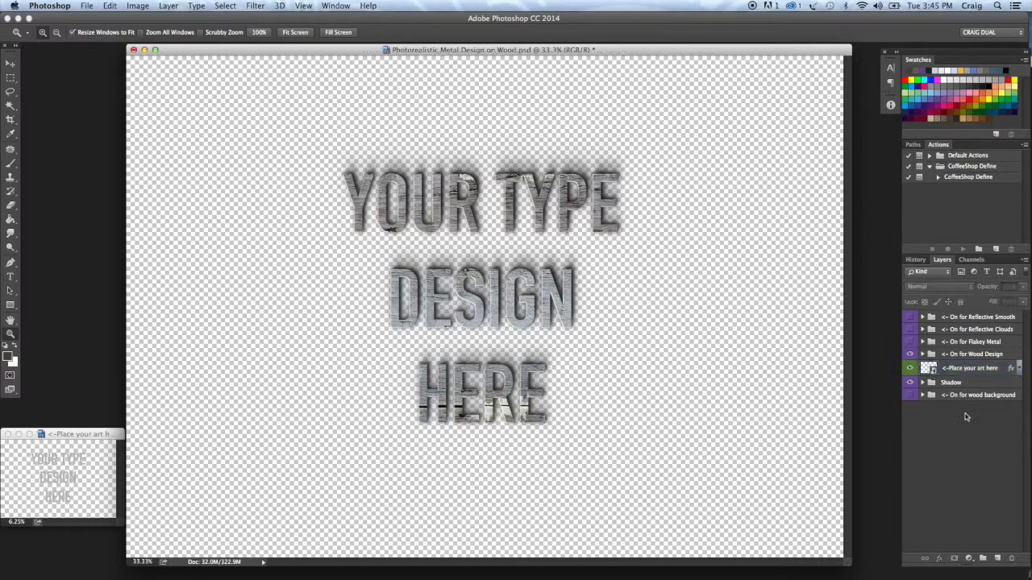
Add a new bottom layer filled dark brown and turn off the Wood Design texture.
click(997, 558)
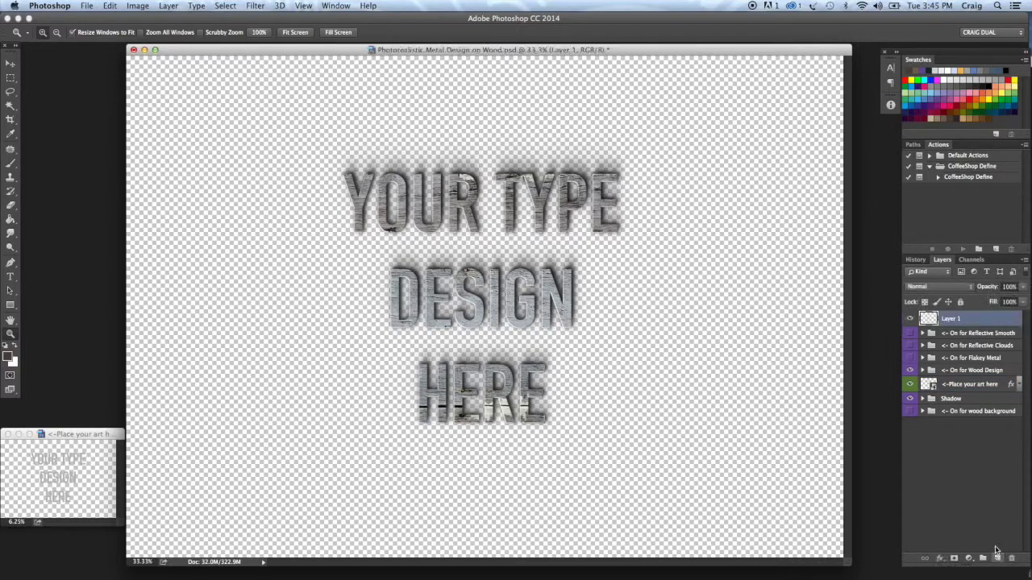
drag(960, 320, 932, 412)
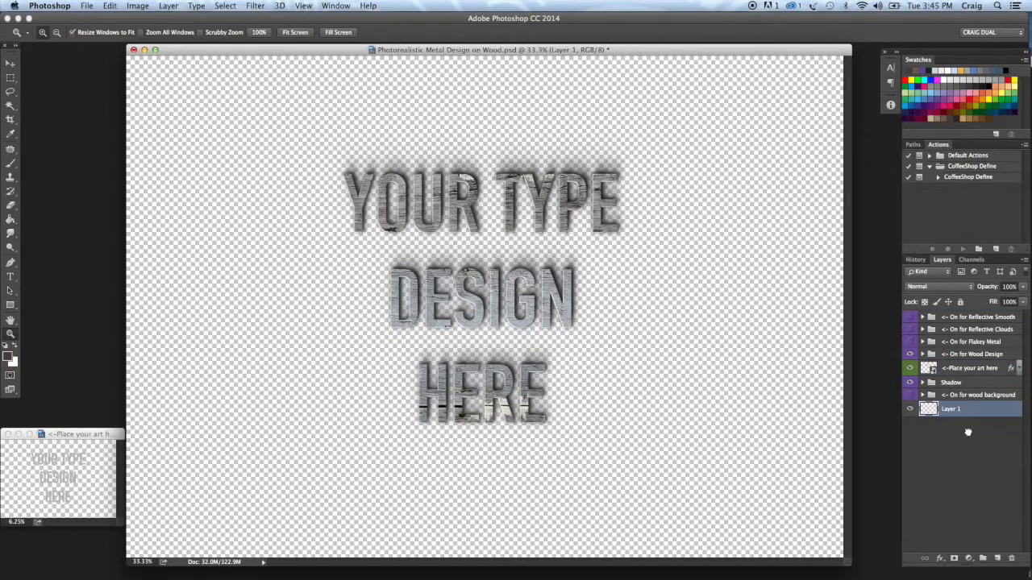
click(11, 220)
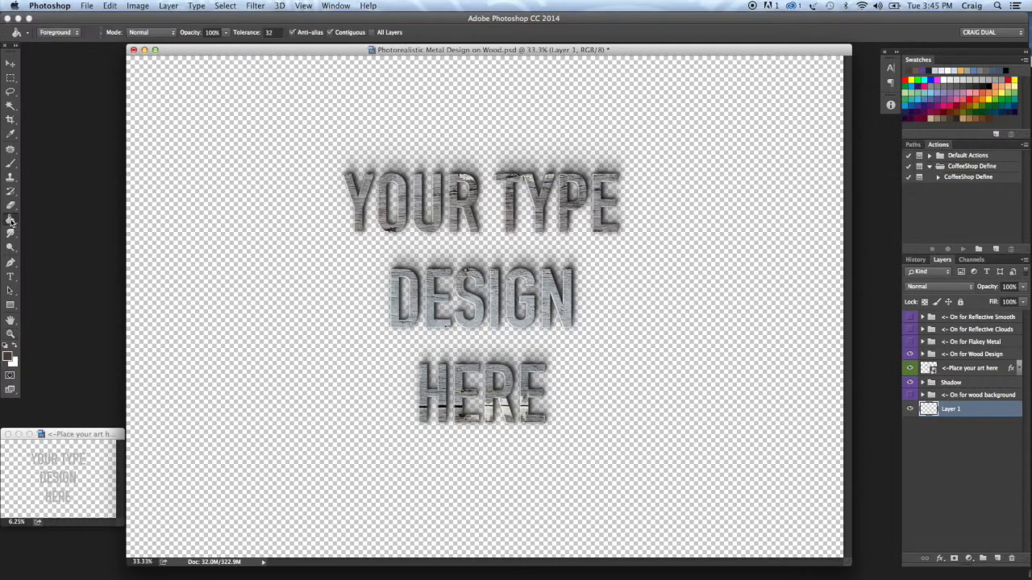
click(284, 236)
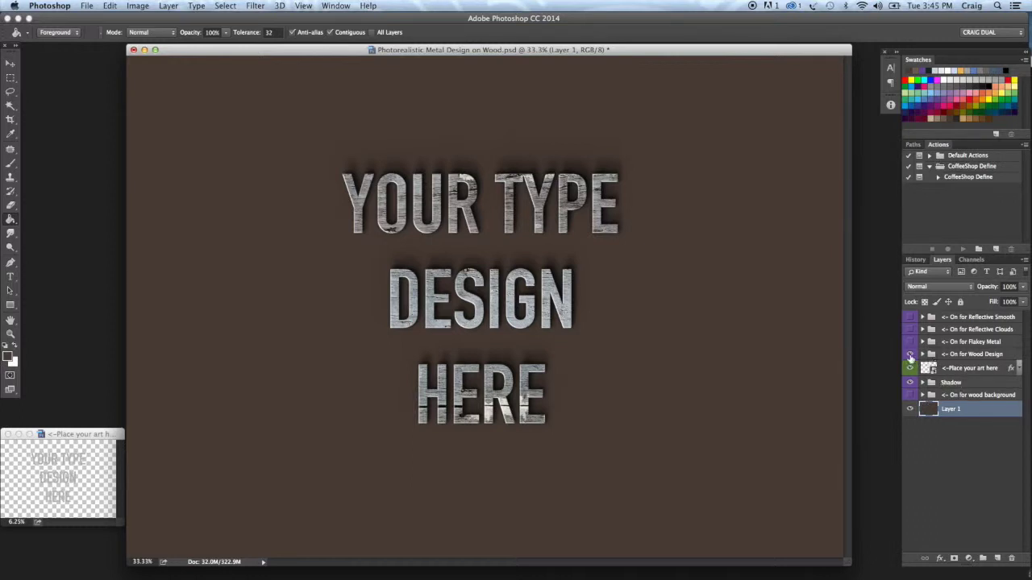
click(910, 356)
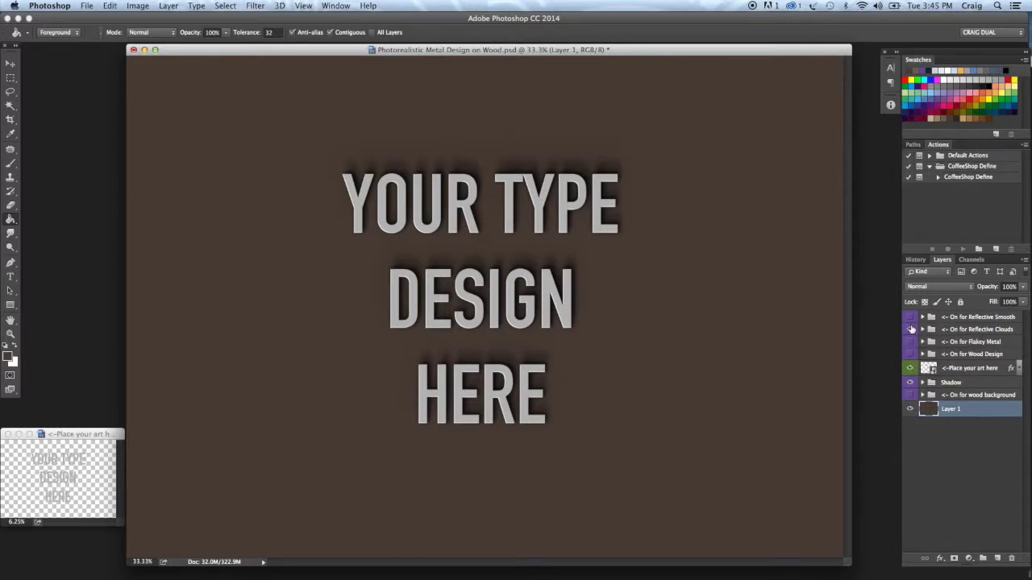
Preview the Reflective Smooth, Reflective Clouds and Flakey Metal textures, then restore plain type on the wood background.
click(911, 330)
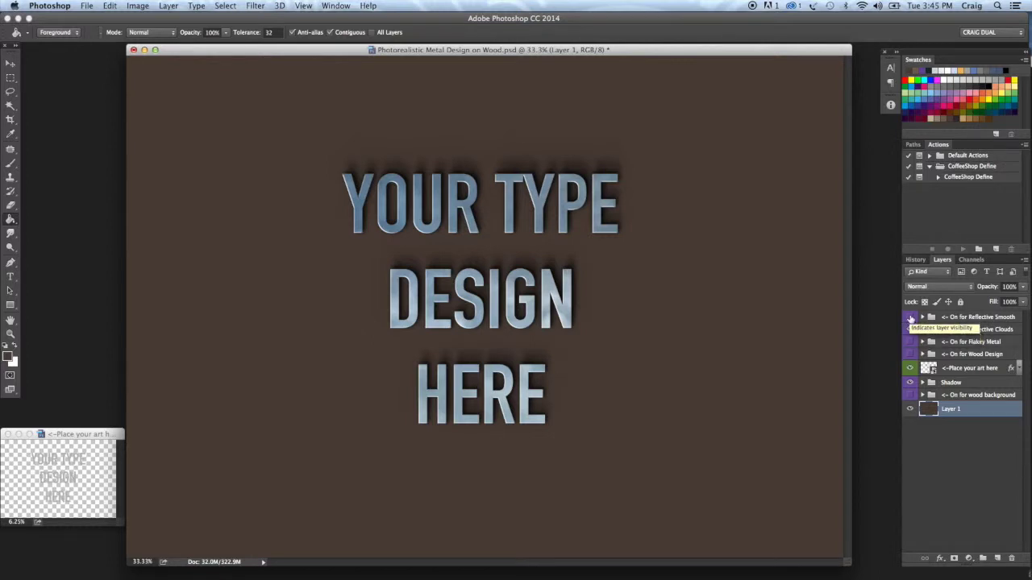
click(910, 317)
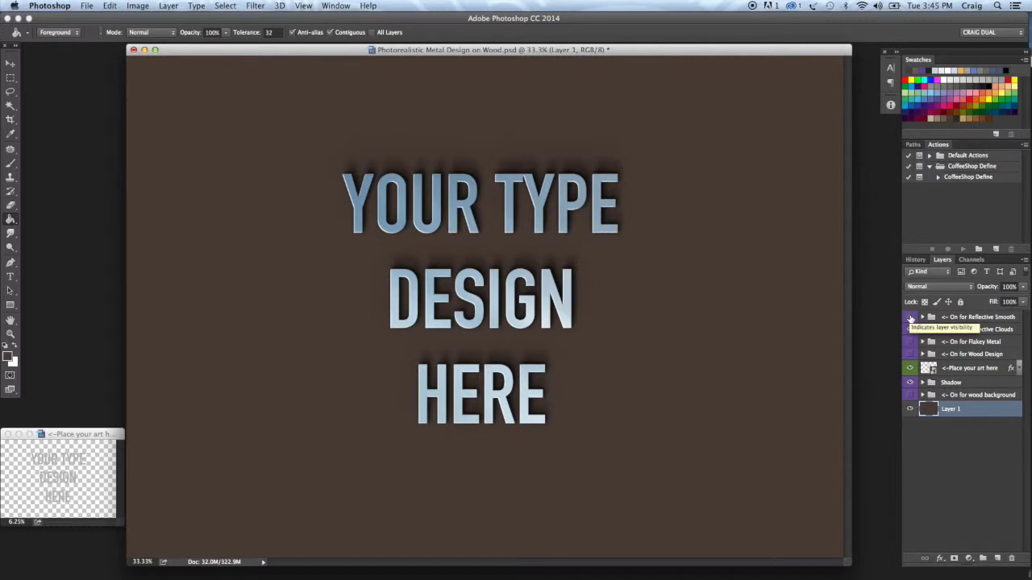
click(909, 329)
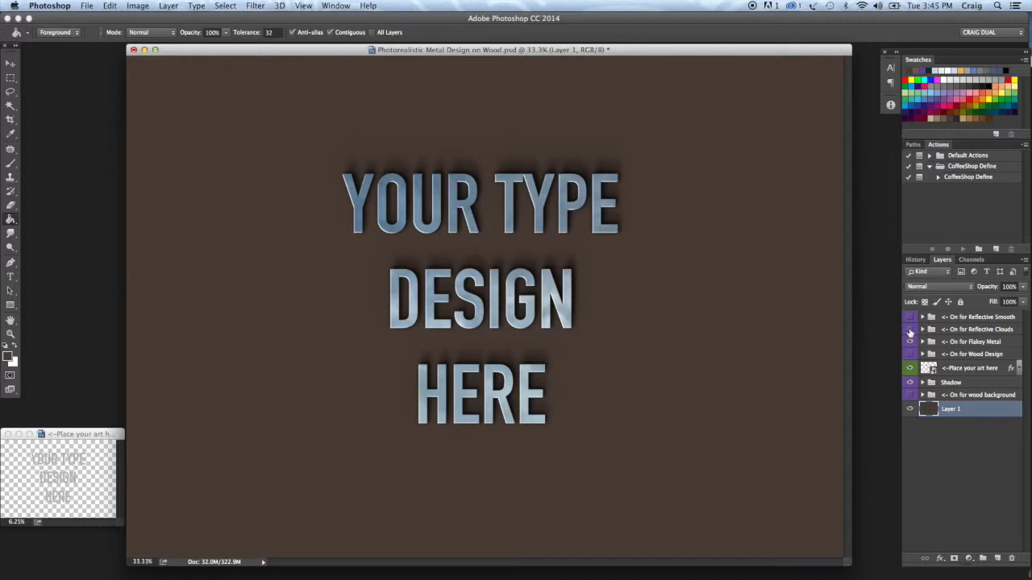
click(910, 330)
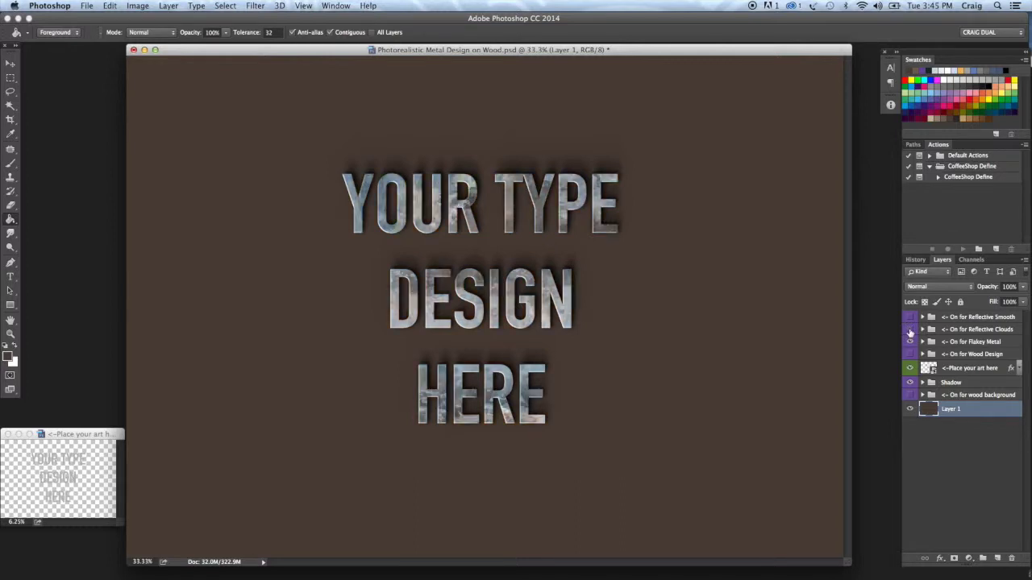
click(910, 341)
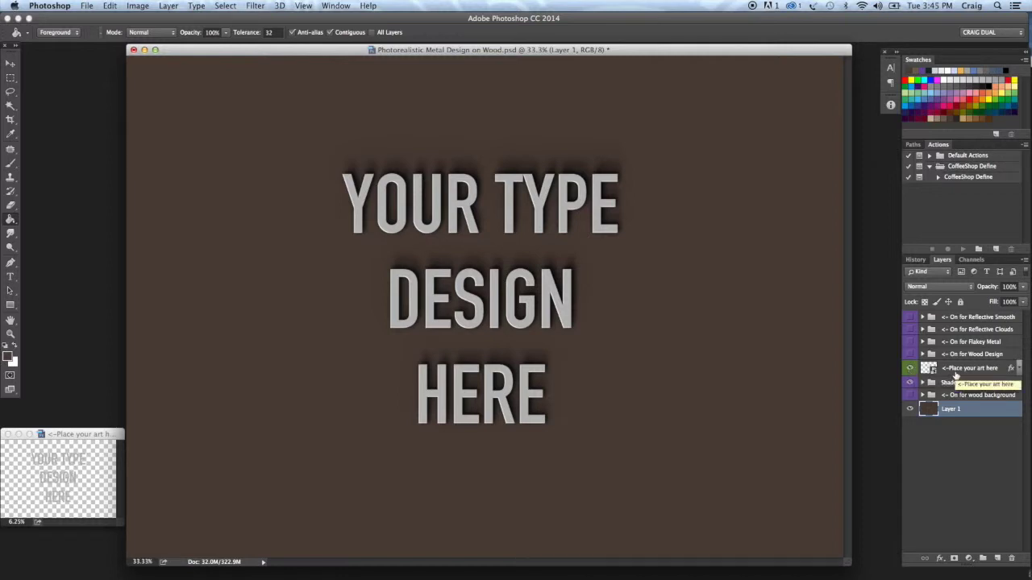
click(911, 396)
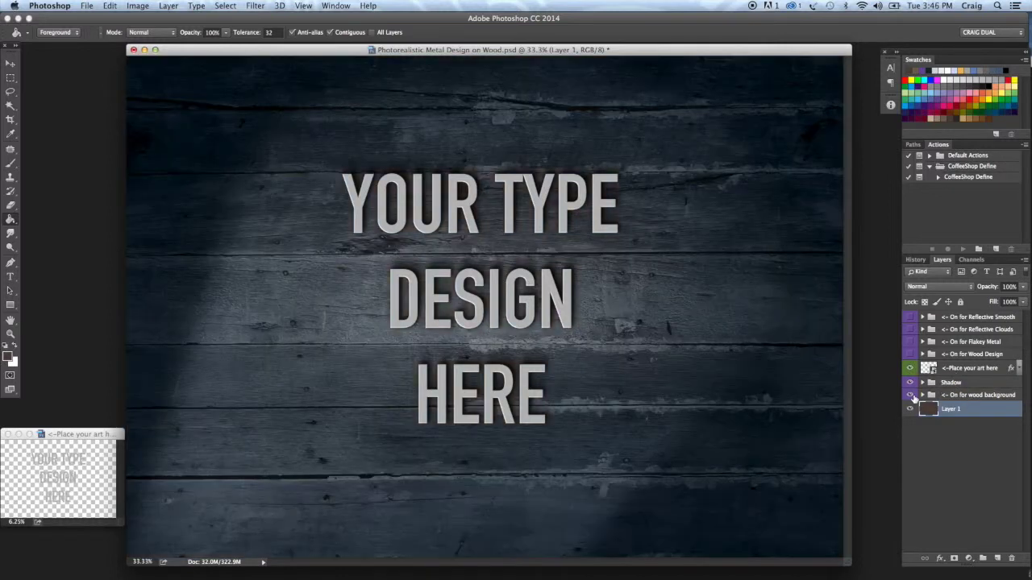